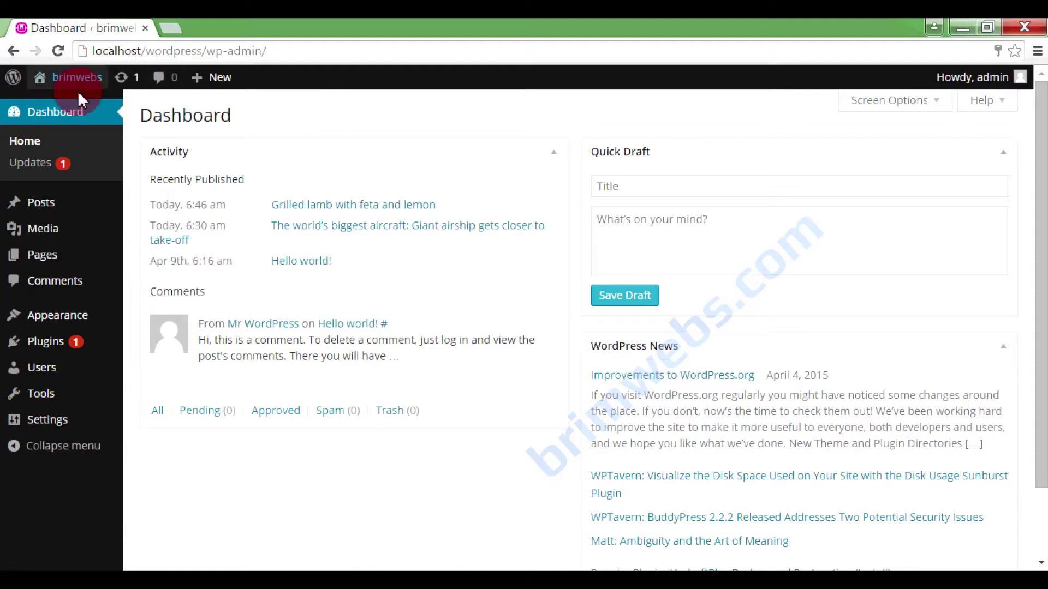
- Open the public brimwebs site in a new tab and view the kinds of new content that can be created
mouse_move(78, 85)
right_click(68, 114)
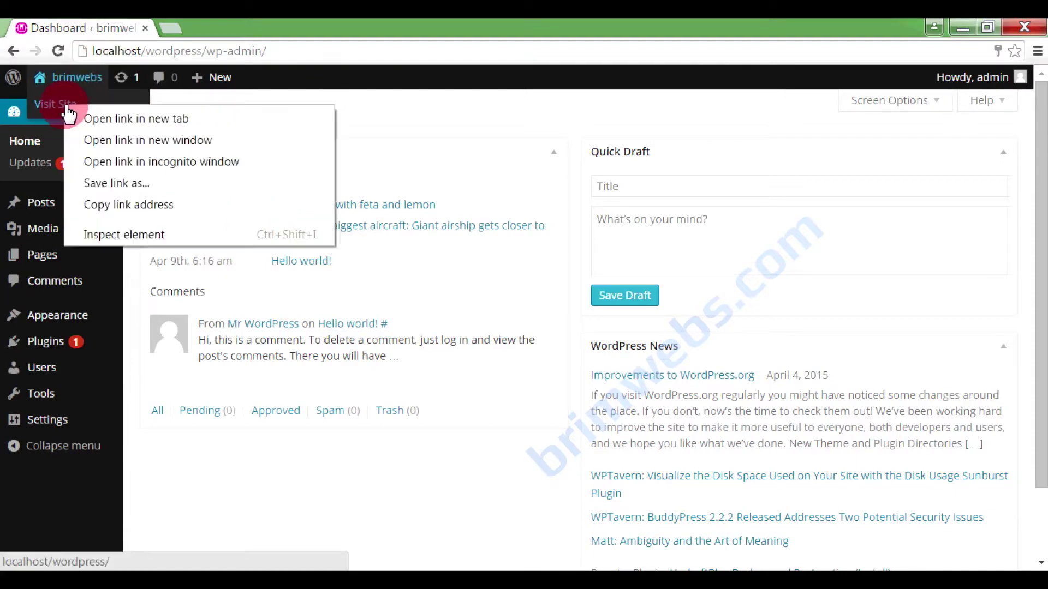
left_click(86, 113)
left_click(190, 28)
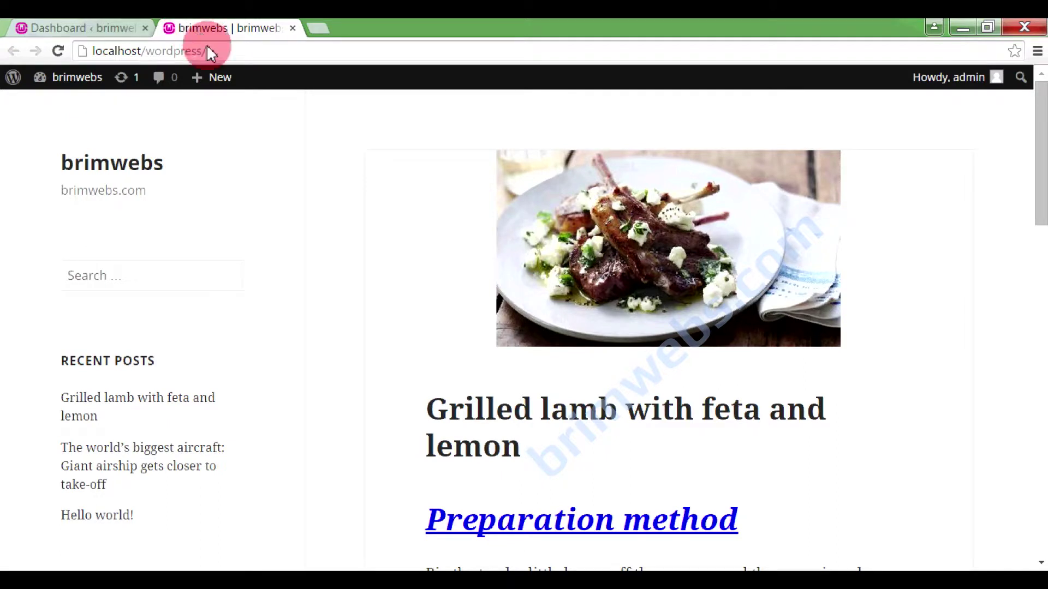
mouse_move(207, 87)
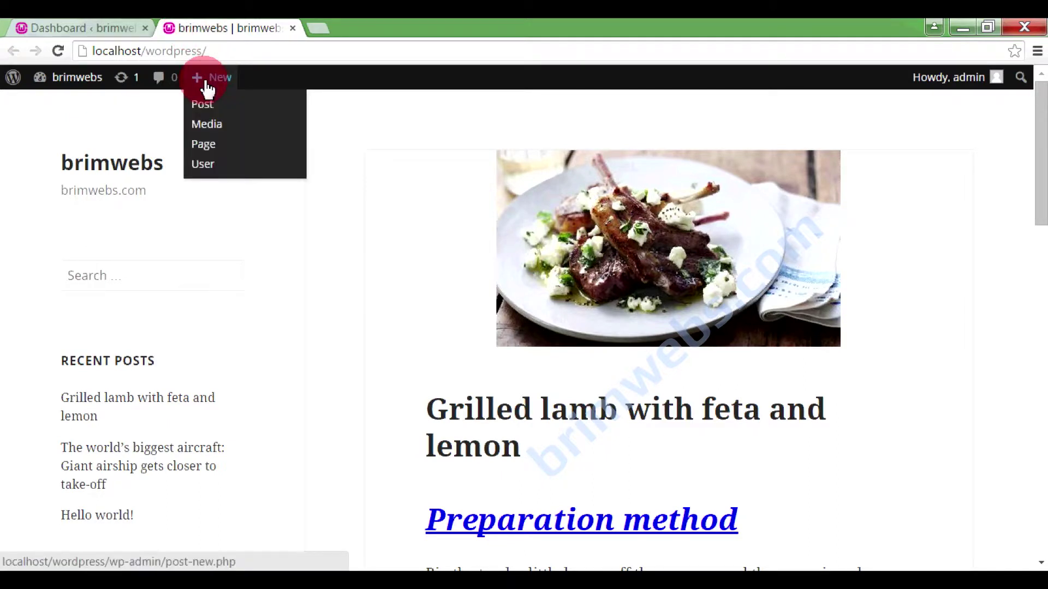
left_click(206, 146)
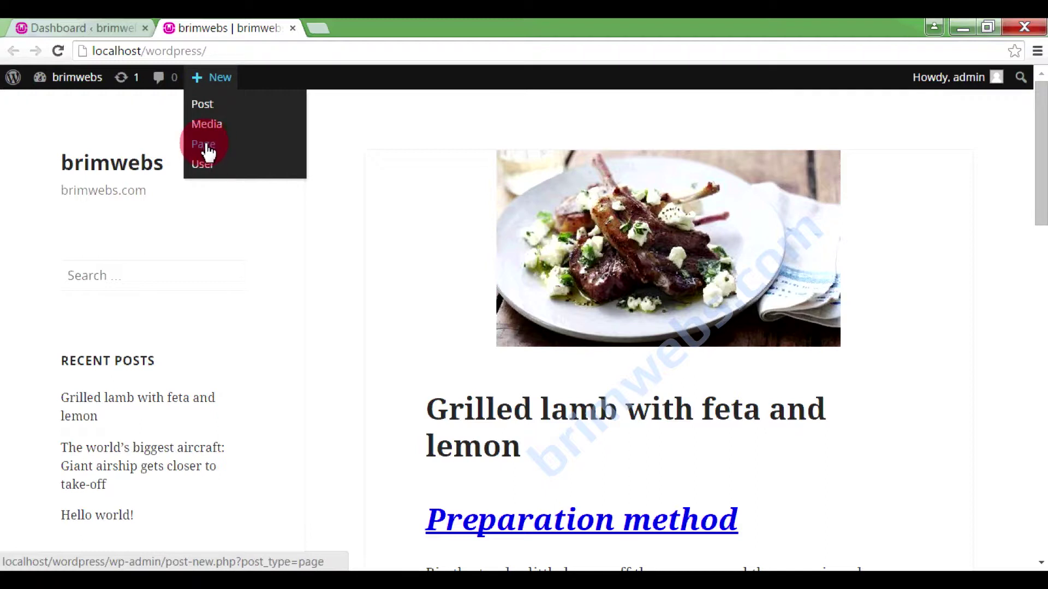
- Return to the admin dashboard and open the list of all pages
left_click(62, 22)
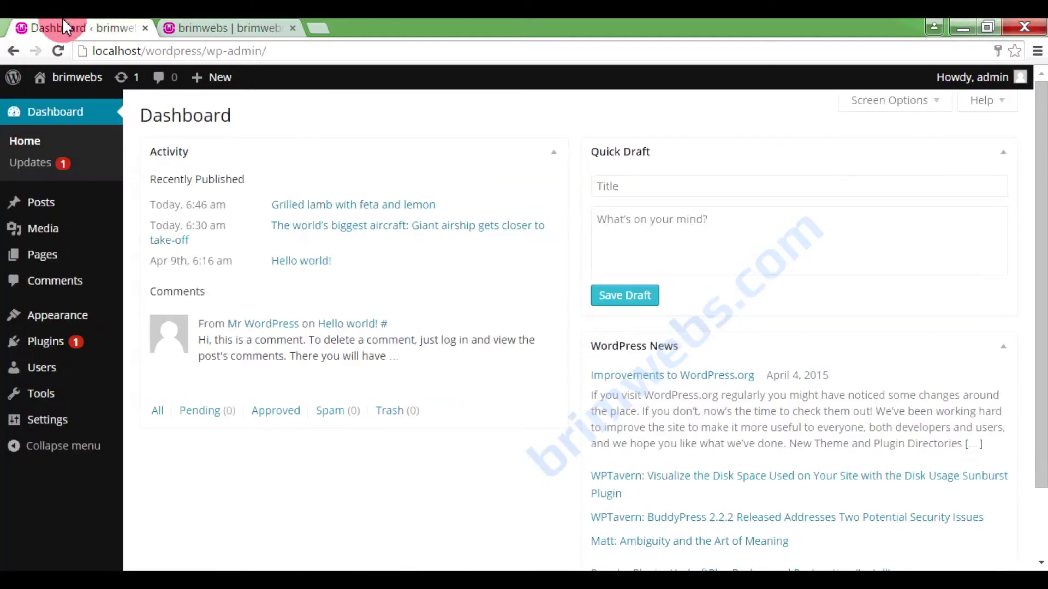
left_click(44, 256)
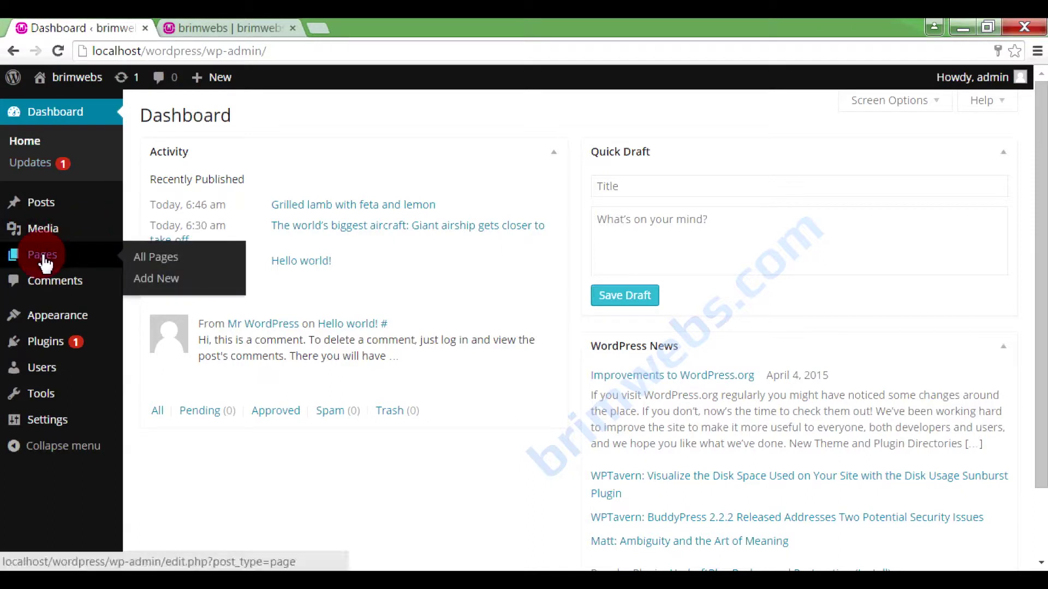
left_click(156, 259)
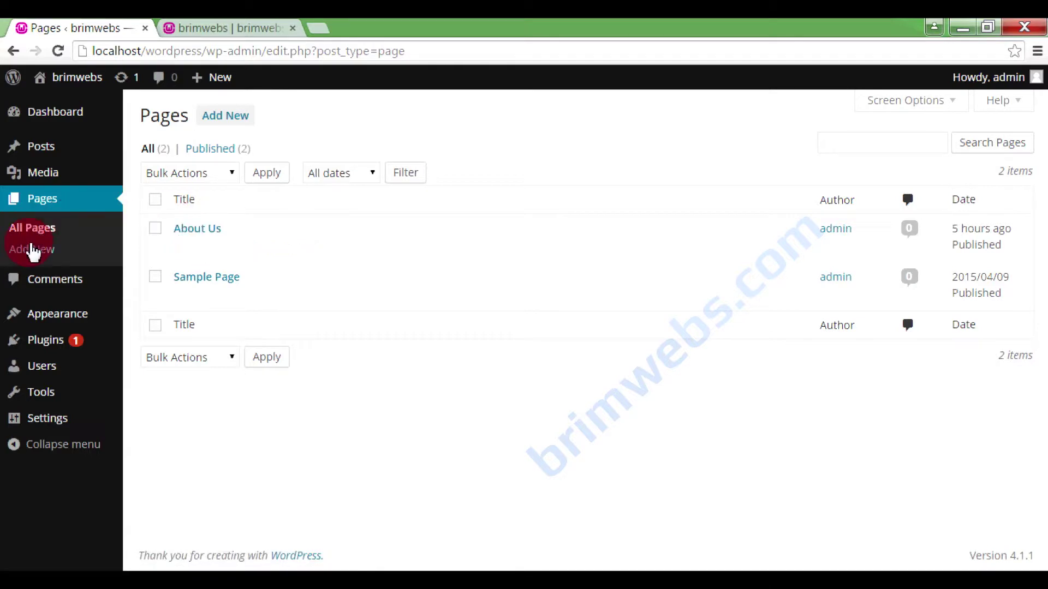
- Create a new page and title it "Contact Us"
left_click(36, 252)
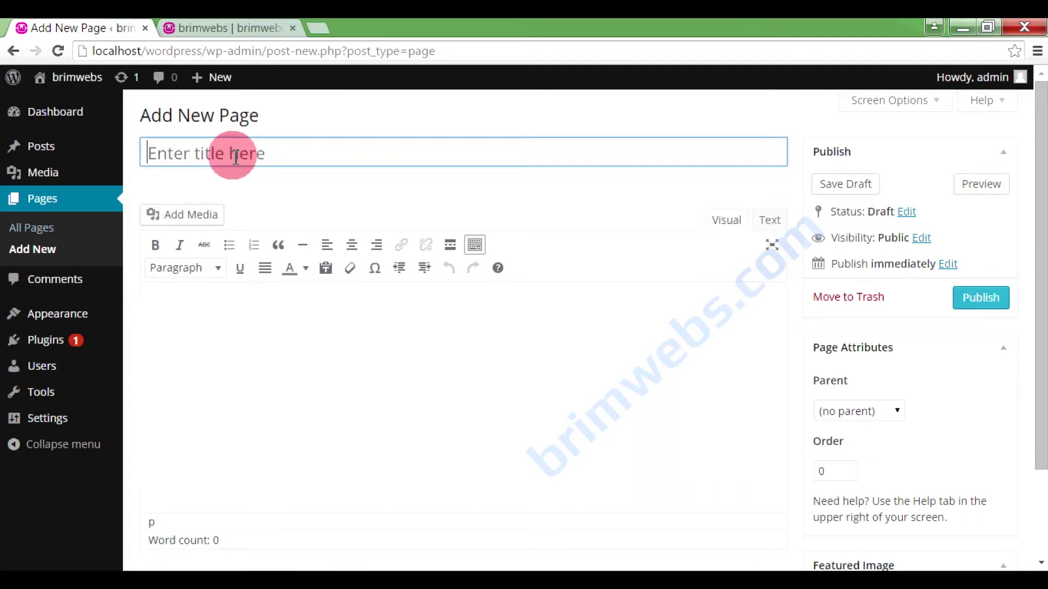
type("C")
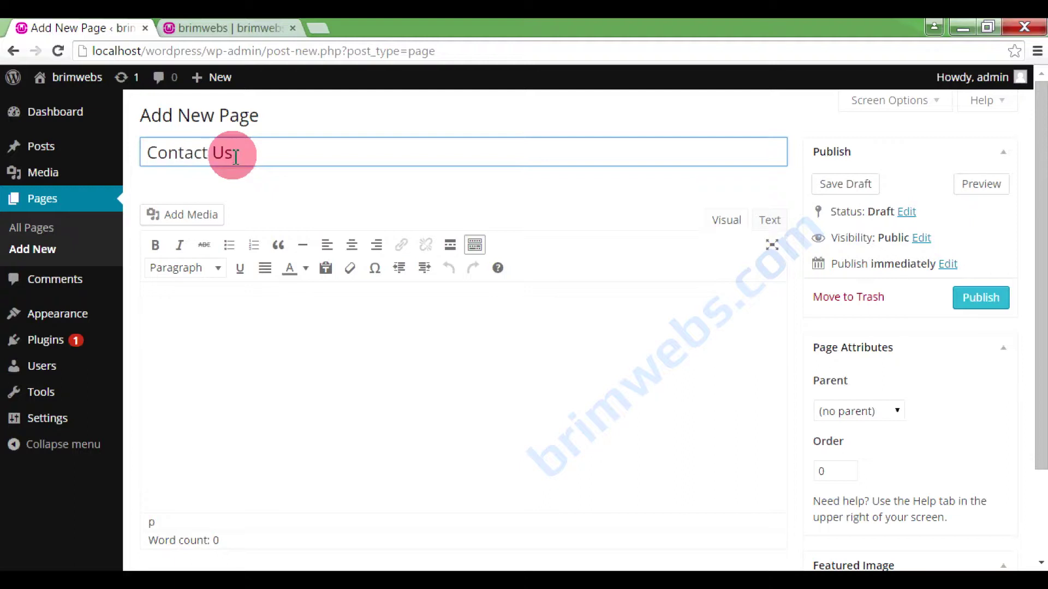
type("ontact Us")
- Write "You can visit us ." in the page body and, some blank lines below it, "Call over cell phone :"
left_click(241, 328)
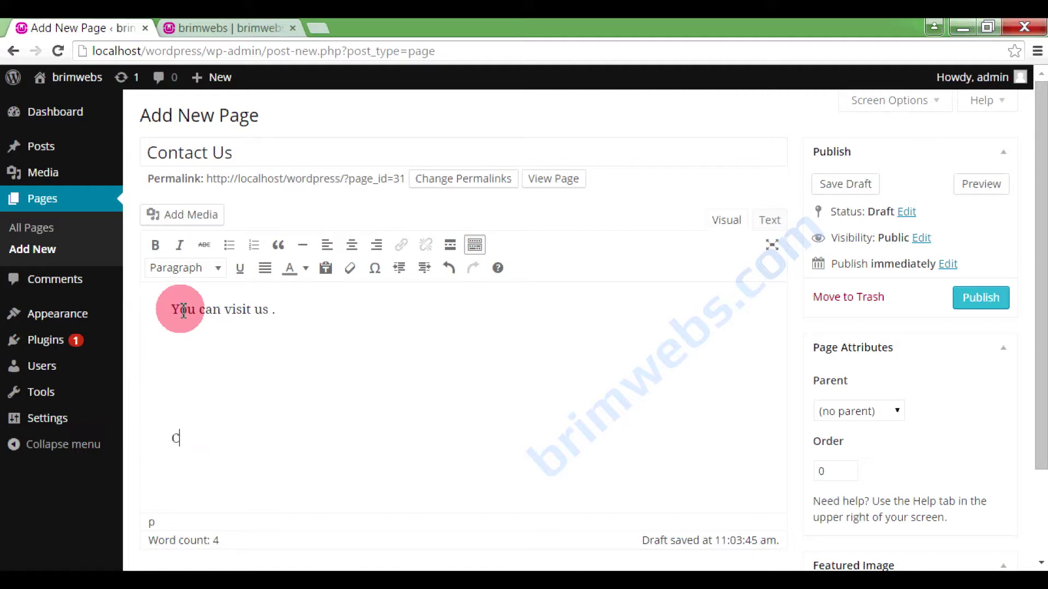
type("all over cell phone :")
key("Return")
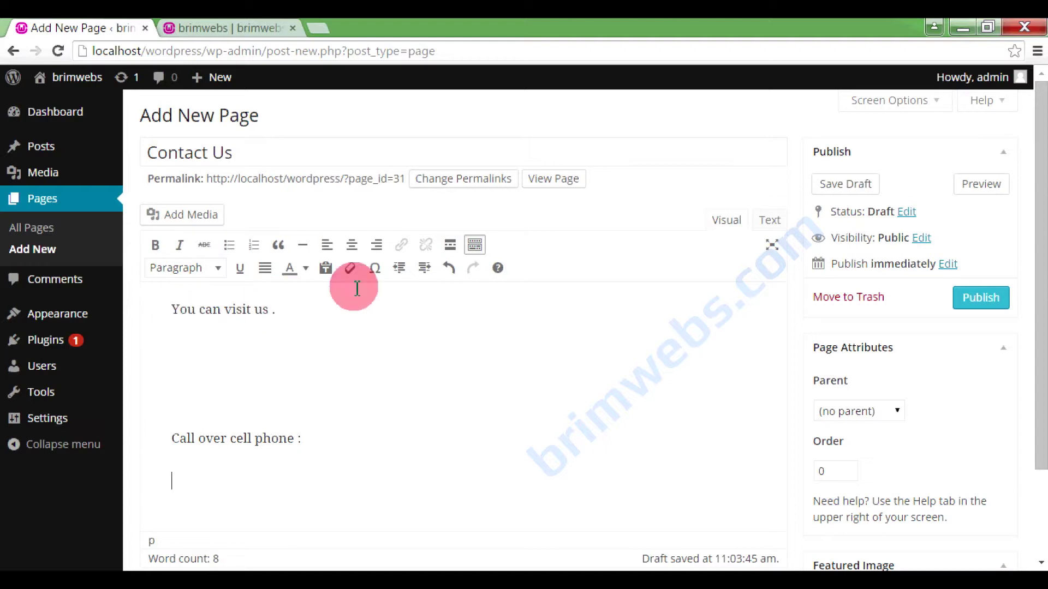
scroll(542, 295, "down", 2)
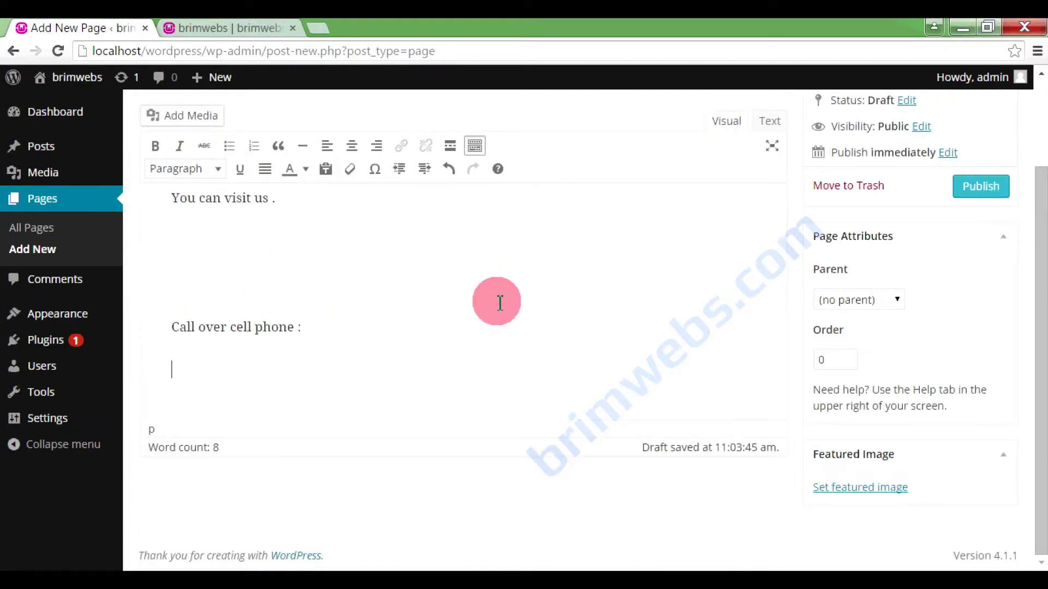
scroll(499, 300, "up", 2)
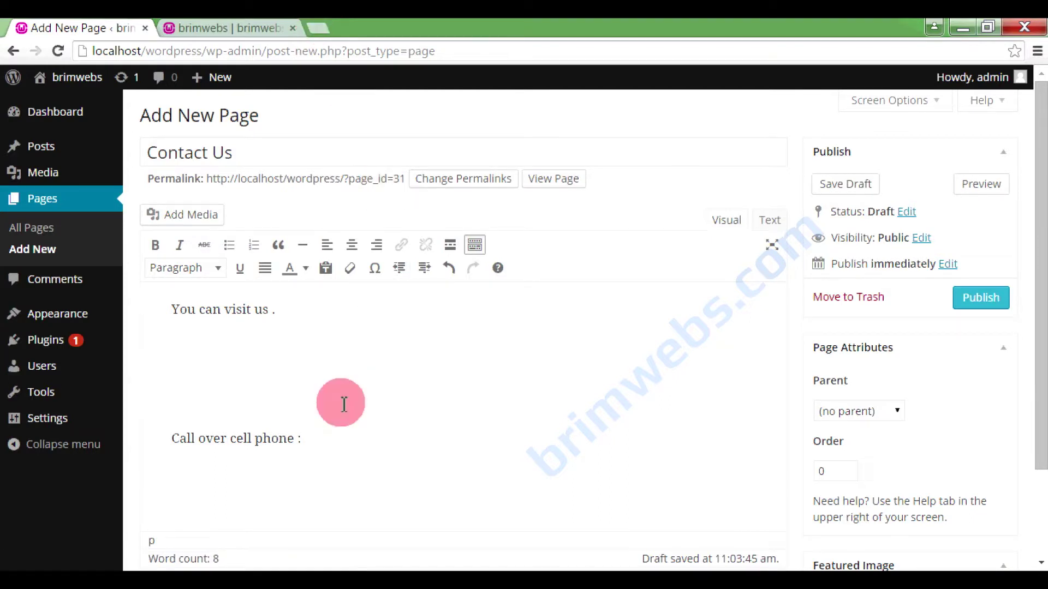
- Insert the grilled lamb photo from the media library between the two lines of body text
left_click(187, 352)
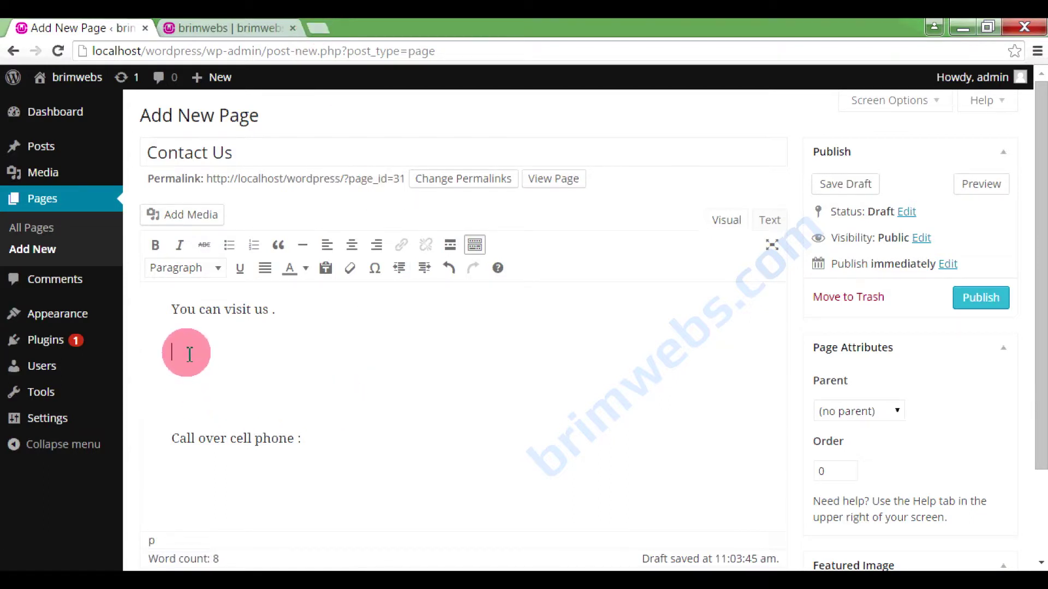
left_click(191, 214)
left_click(322, 284)
left_click(977, 525)
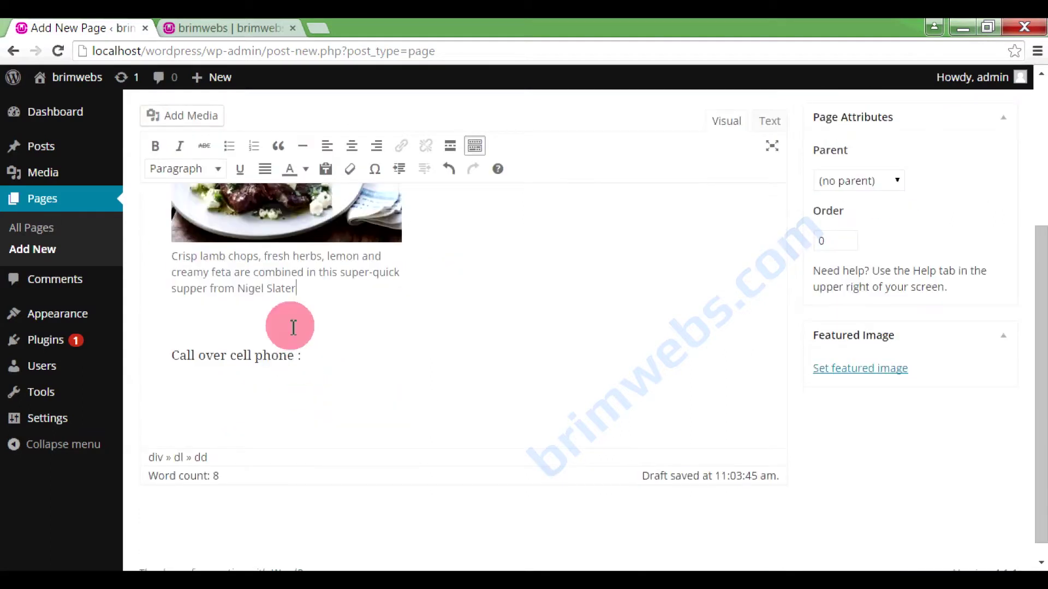
scroll(278, 271, "up", 2)
left_click(278, 271)
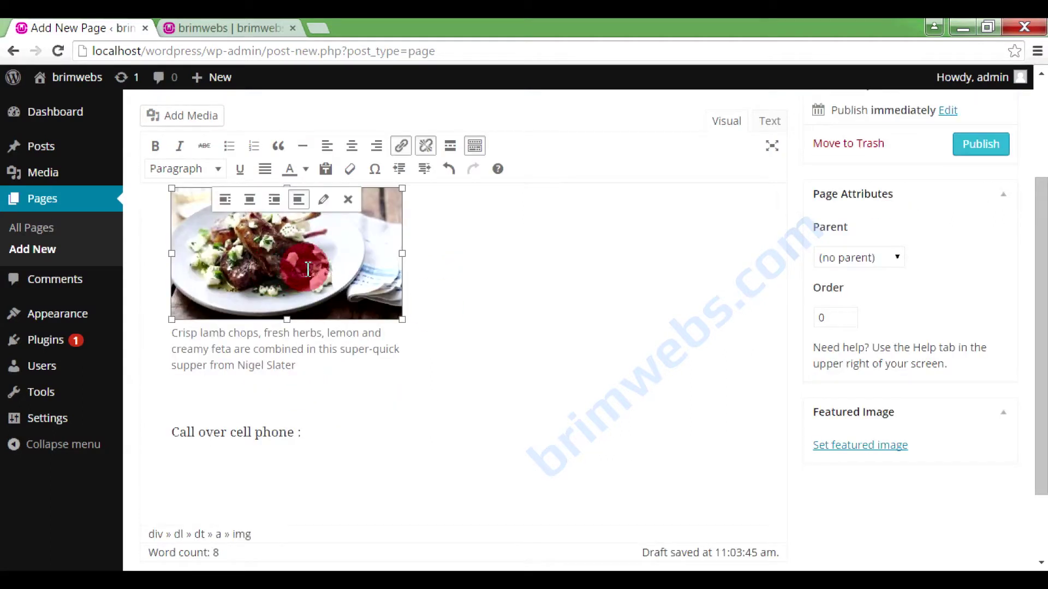
left_click(614, 322)
scroll(683, 342, "up", 3)
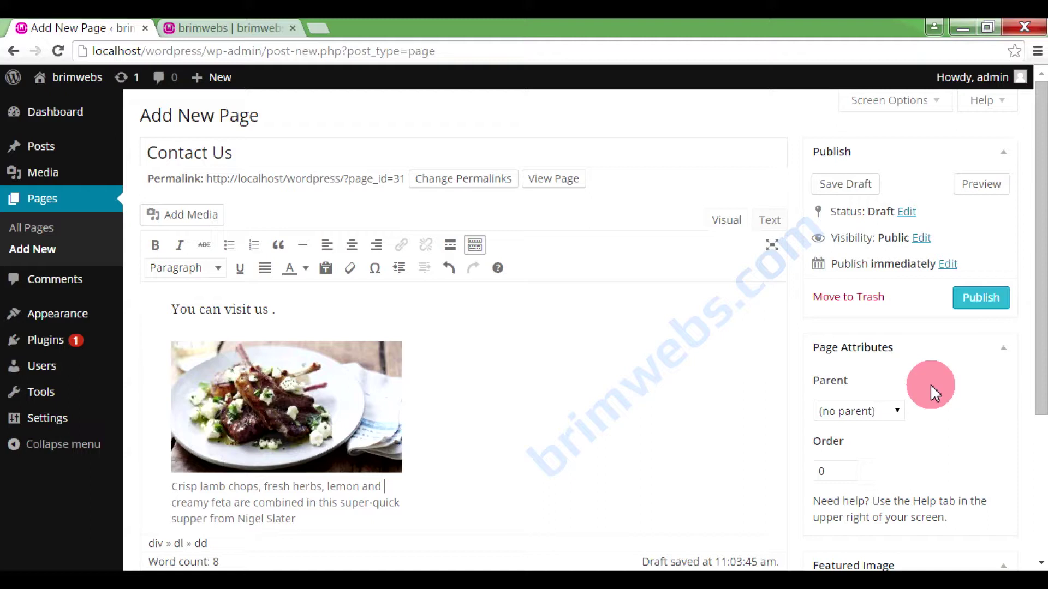
- Examine the available parent pages, the order setting and the featured image option for the page
left_click(895, 411)
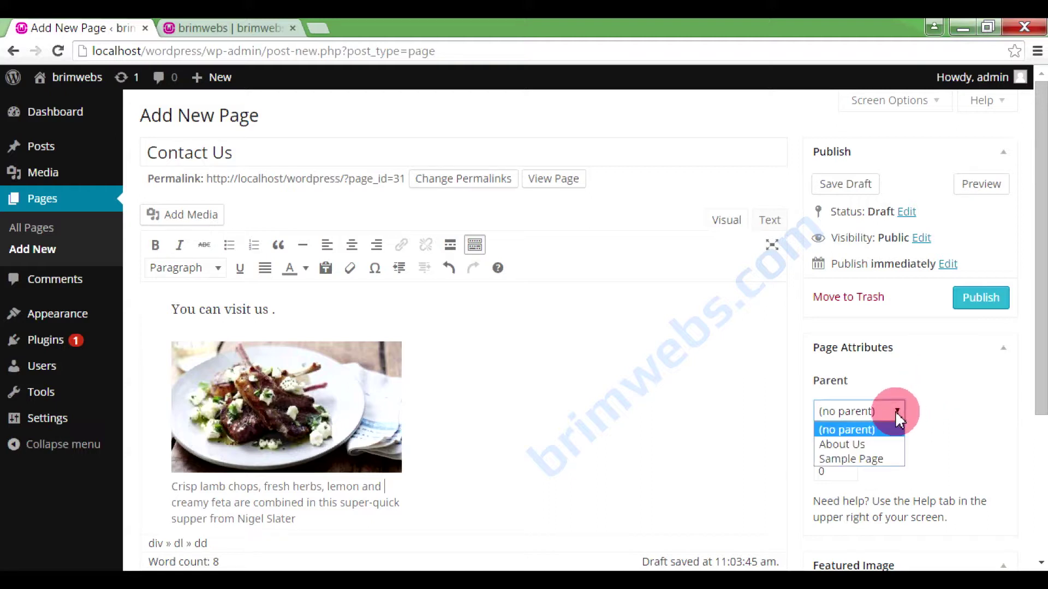
left_click(942, 410)
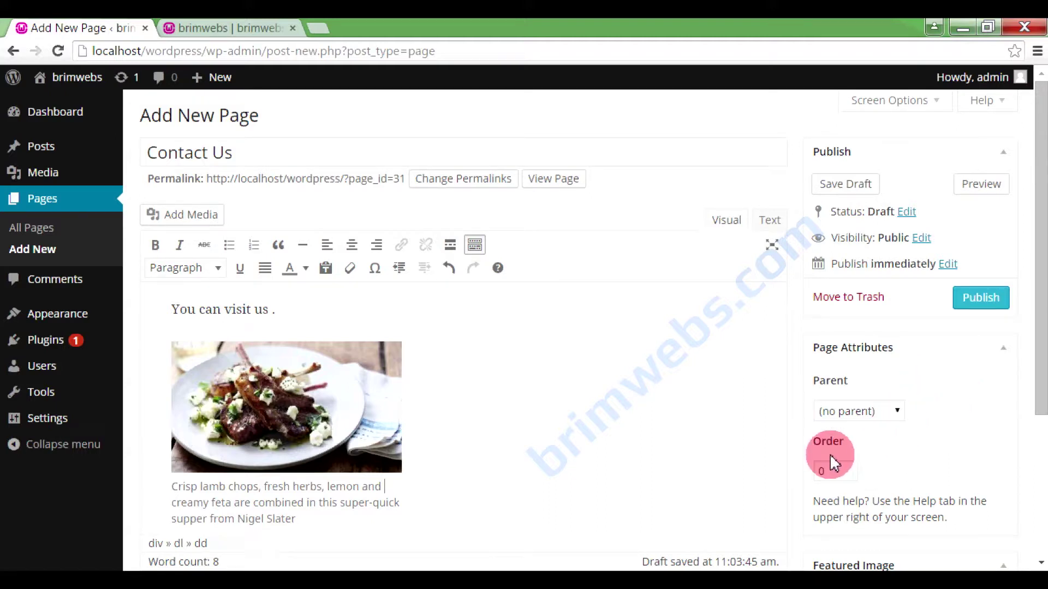
scroll(830, 455, "down", 3)
scroll(873, 393, "down", 2)
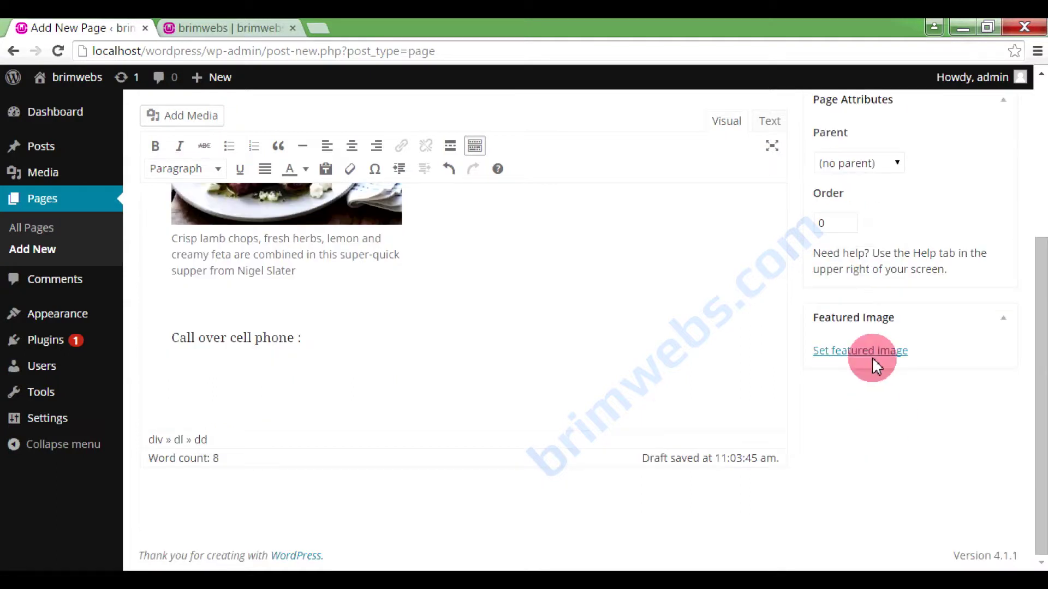
scroll(595, 363, "up", 5)
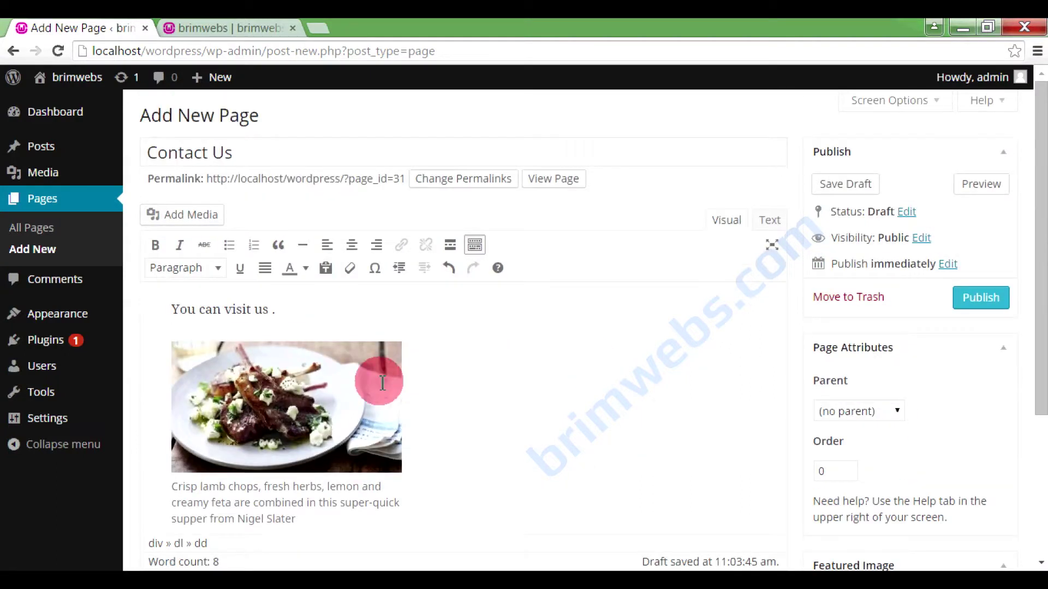
- Format the line "You can visit us ." as Heading 1
left_click(267, 309)
left_click_drag(267, 309, 175, 300)
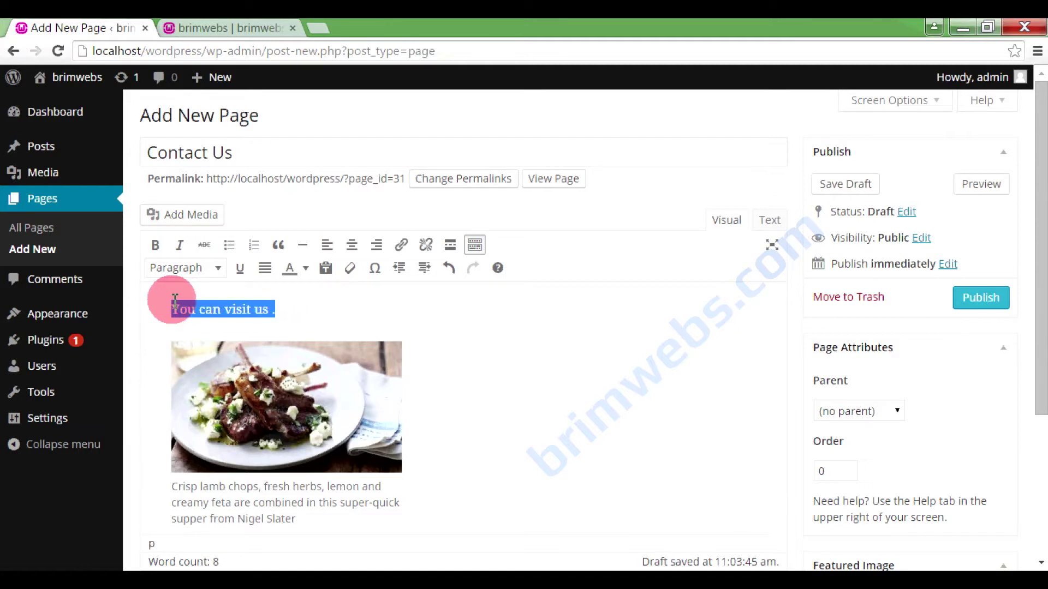
left_click(220, 267)
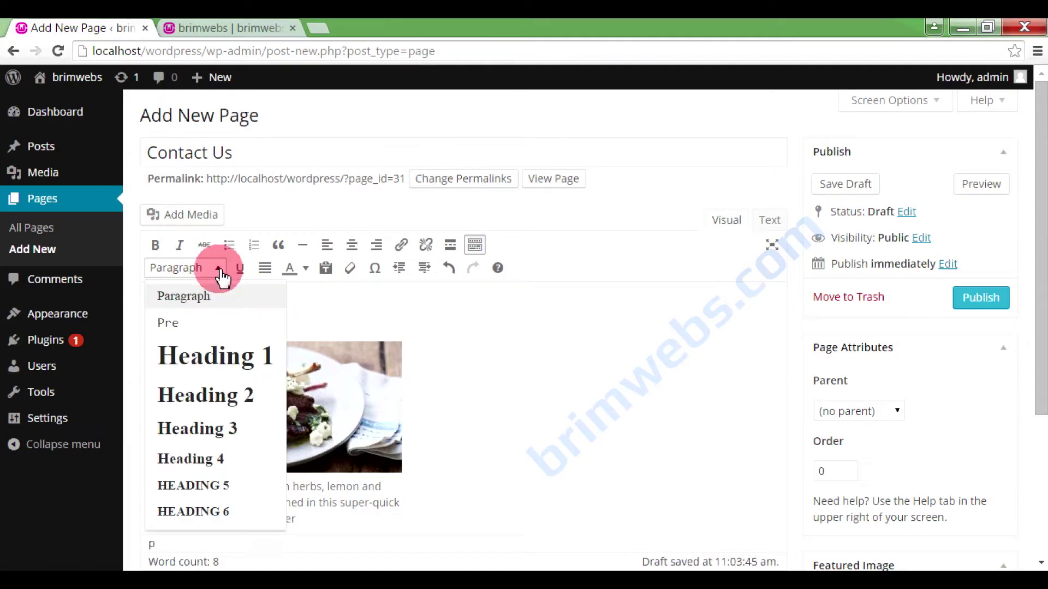
left_click(206, 360)
left_click(502, 331)
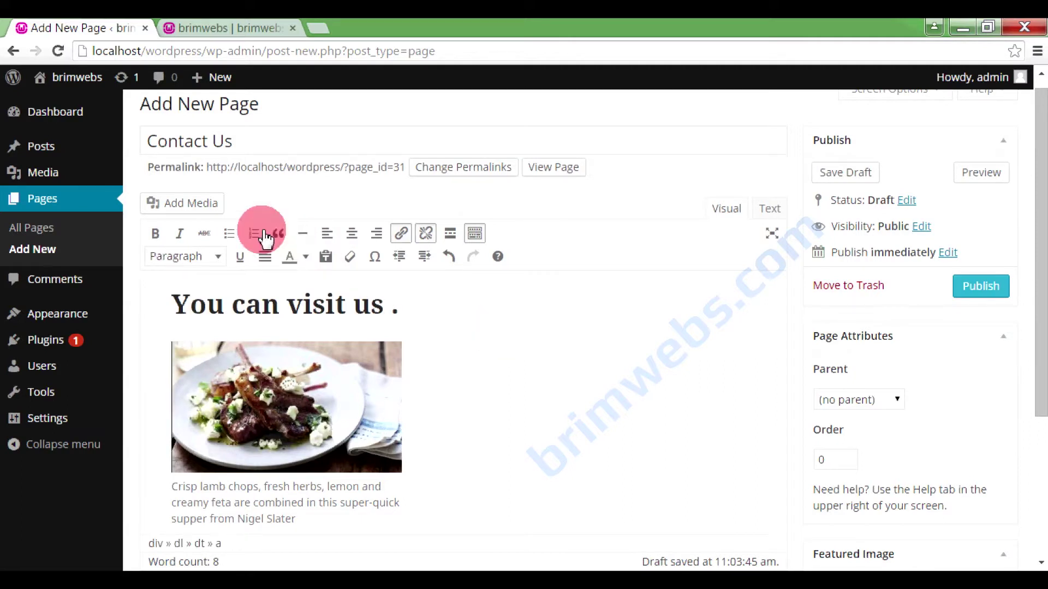
- Review the Contact Us page content and publish the page
scroll(245, 227, "up", 1)
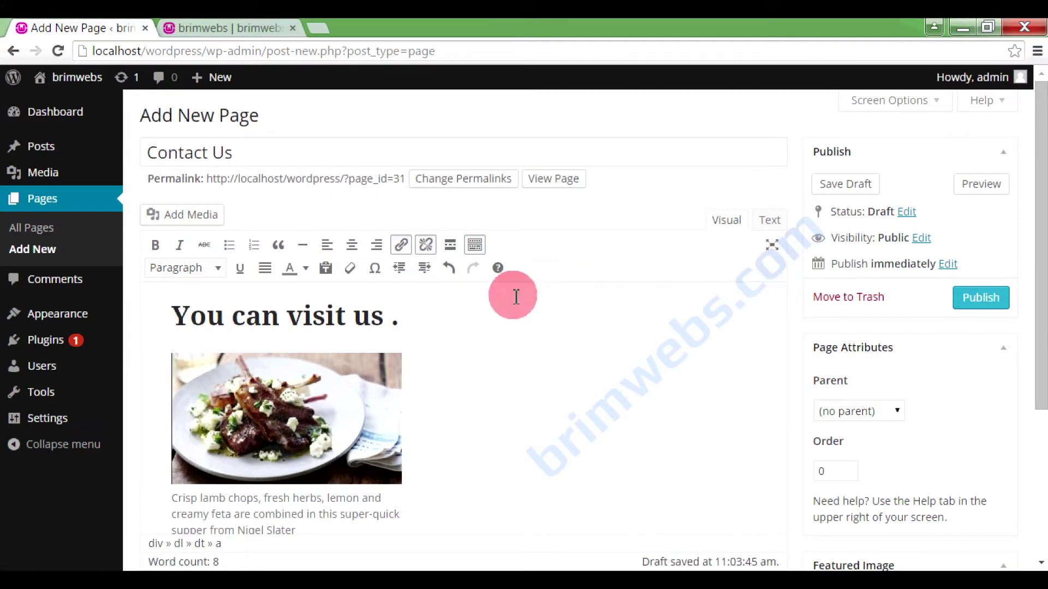
scroll(679, 352, "down", 5)
scroll(682, 354, "up", 5)
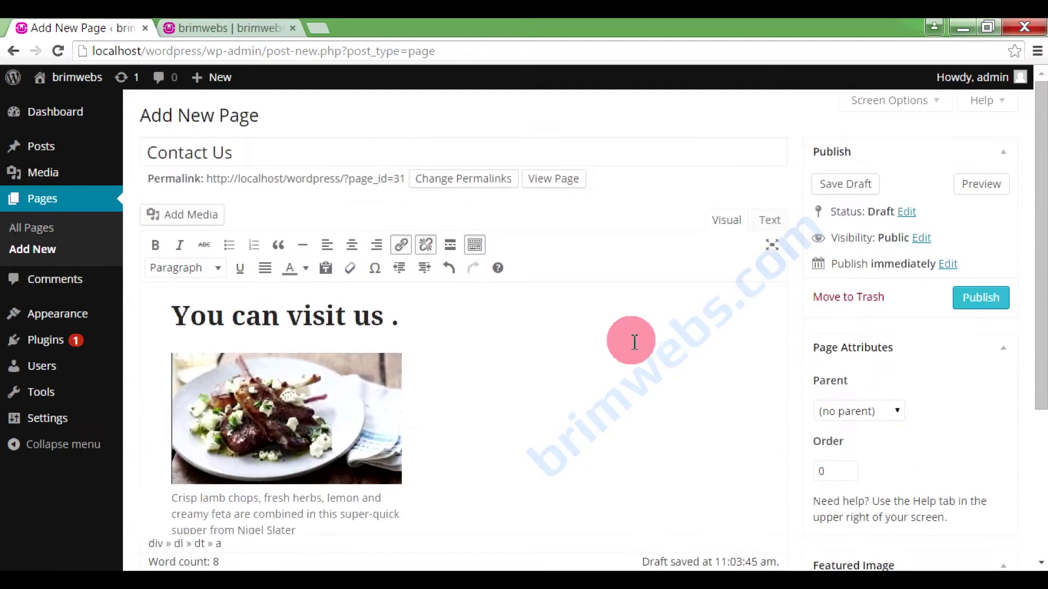
left_click(988, 306)
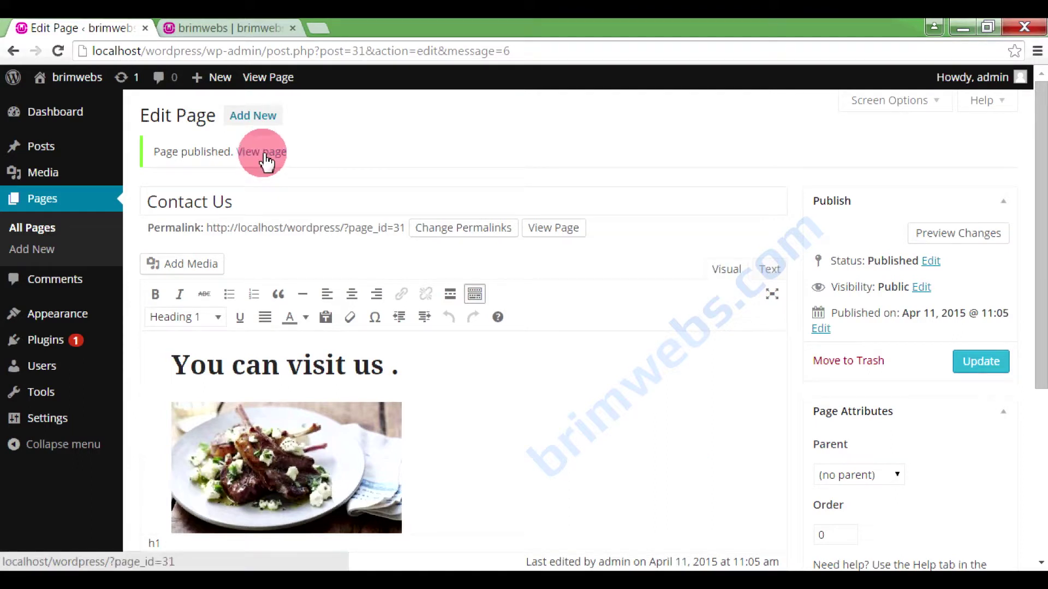
- Open the published Contact Us page in a new tab and look through its content
right_click(265, 161)
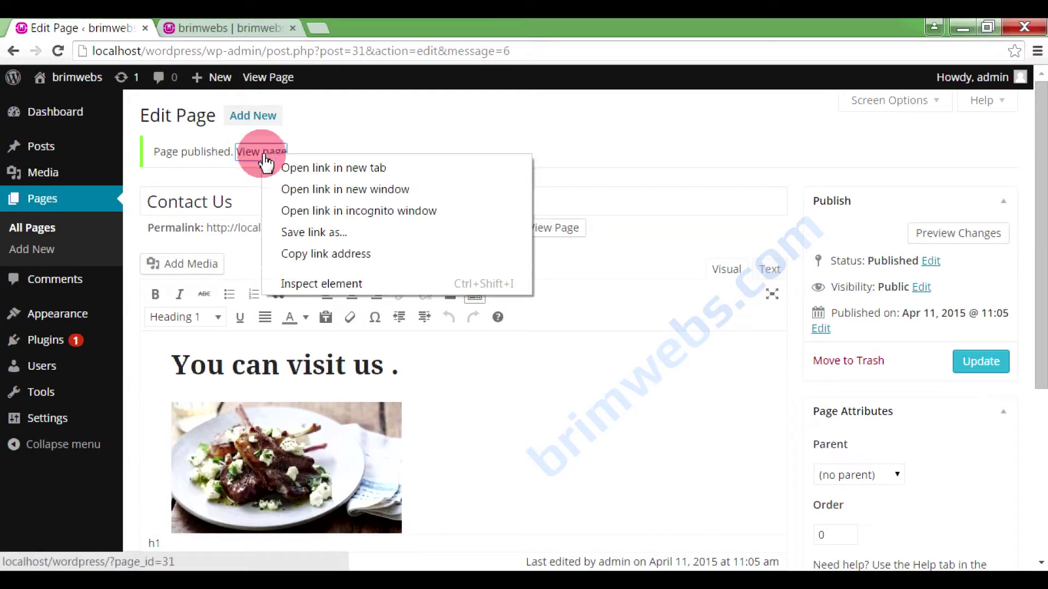
left_click(294, 166)
left_click(361, 27)
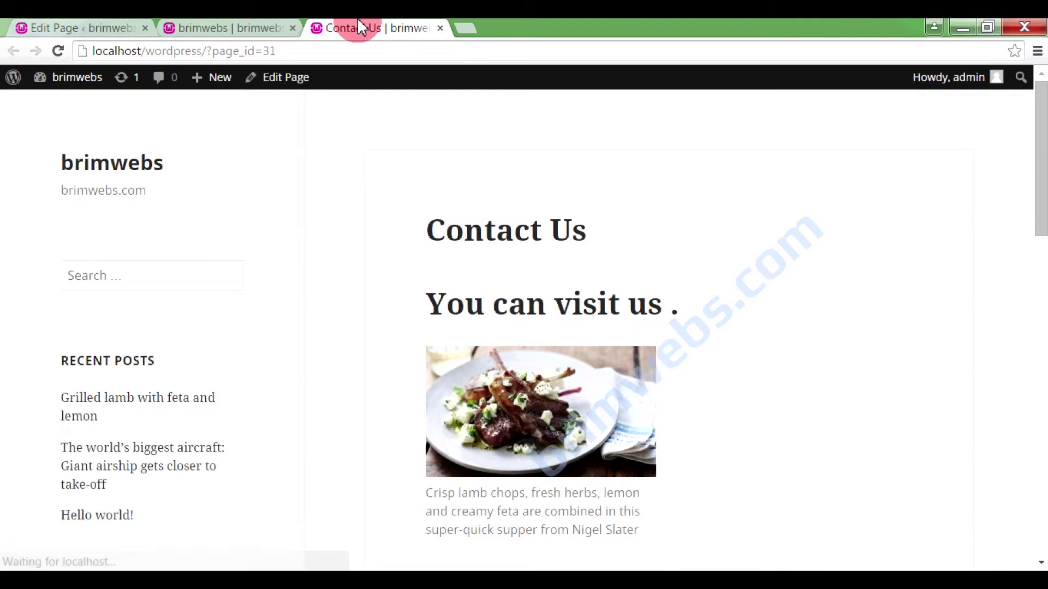
scroll(613, 271, "down", 10)
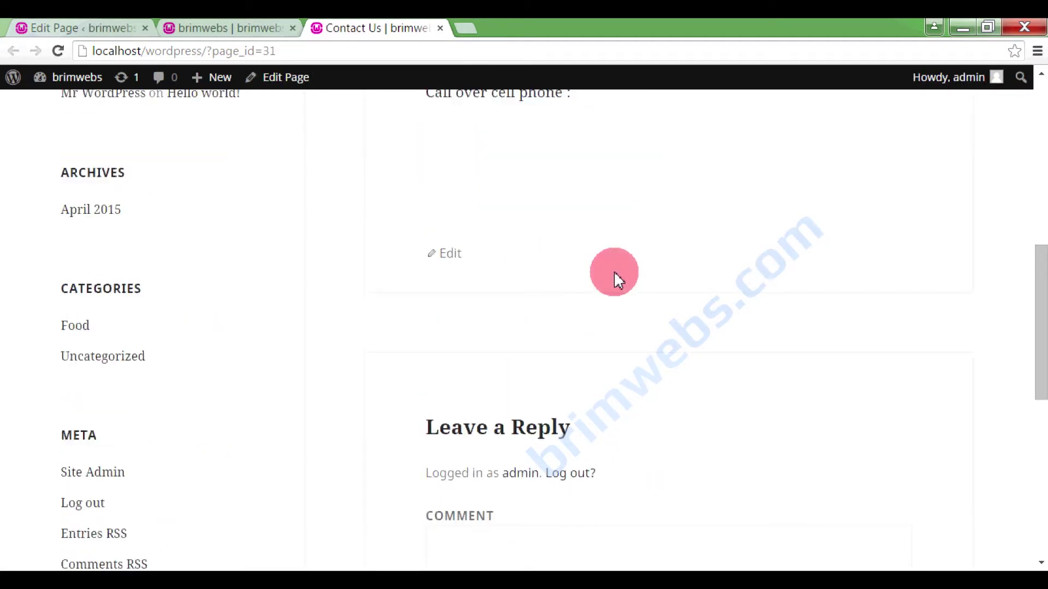
scroll(613, 271, "up", 10)
scroll(613, 280, "down", 15)
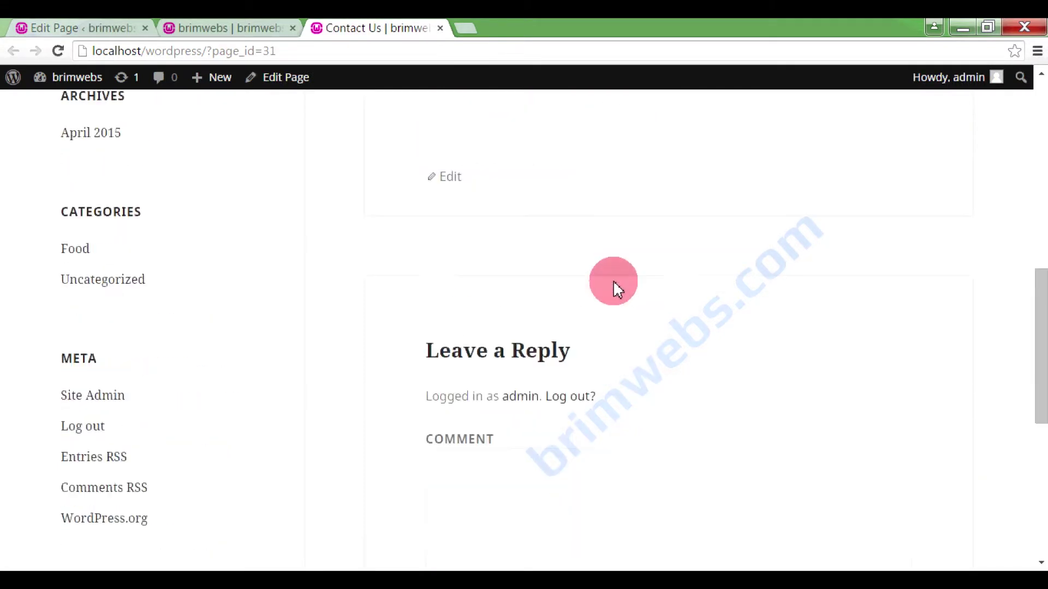
scroll(612, 280, "up", 6)
scroll(612, 280, "up", 9)
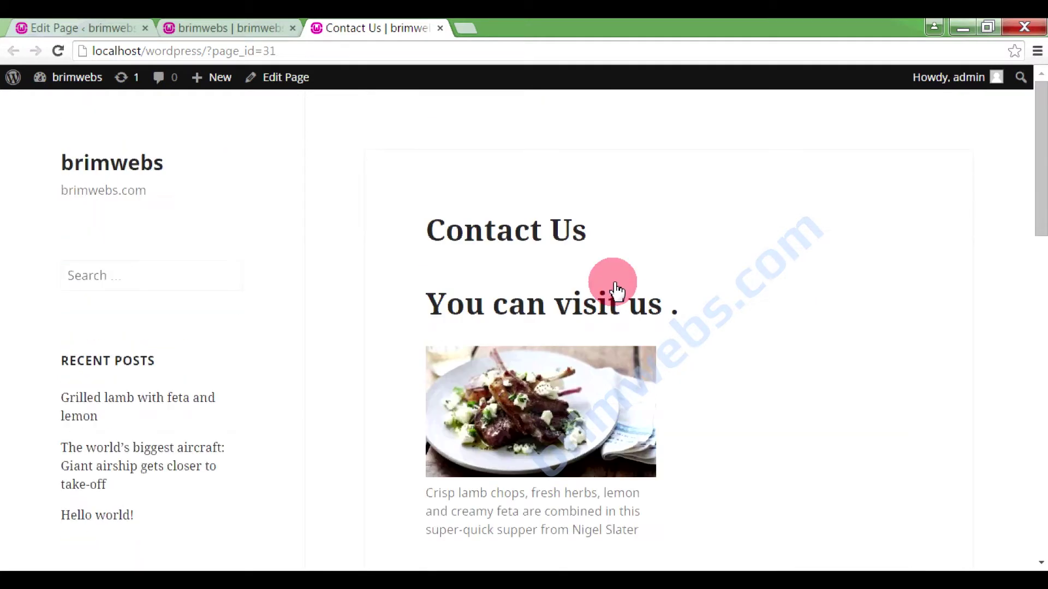
- Return to the Contact Us page editor and delete the grilled lamb photo from the body
left_click(238, 22)
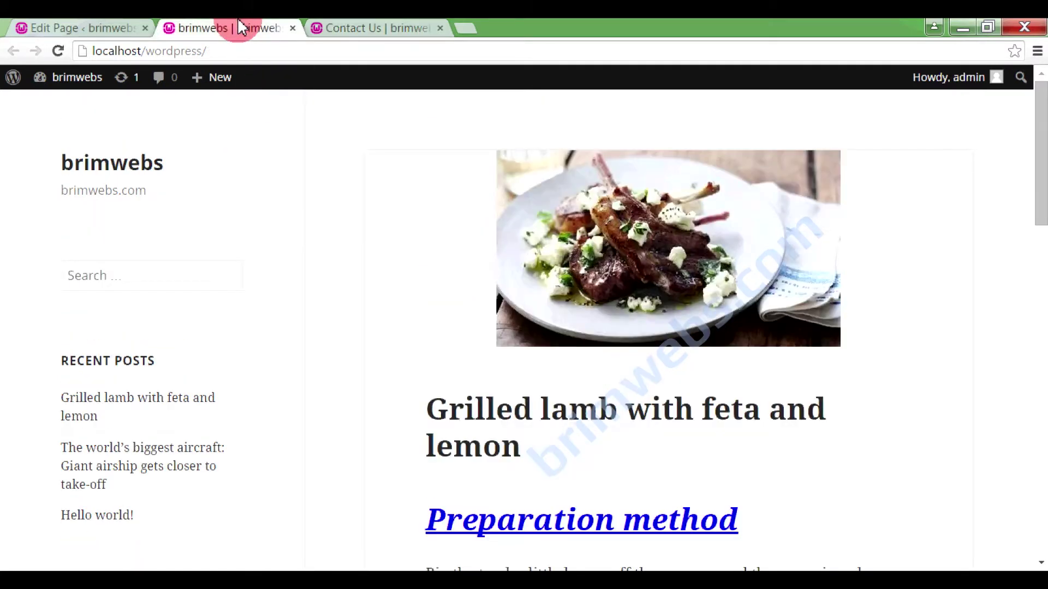
left_click(111, 20)
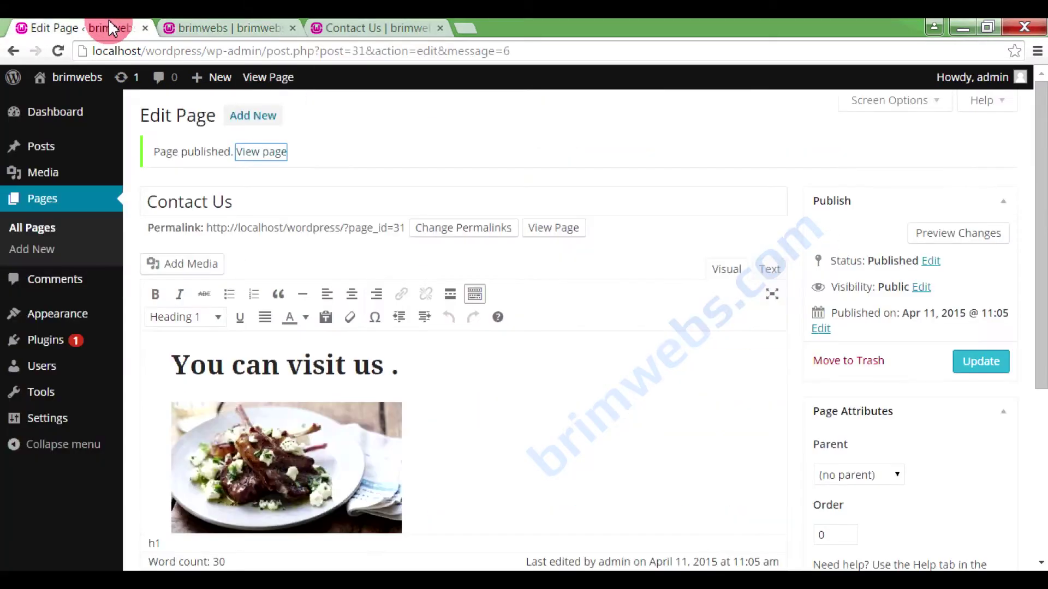
left_click(331, 446)
left_click(348, 384)
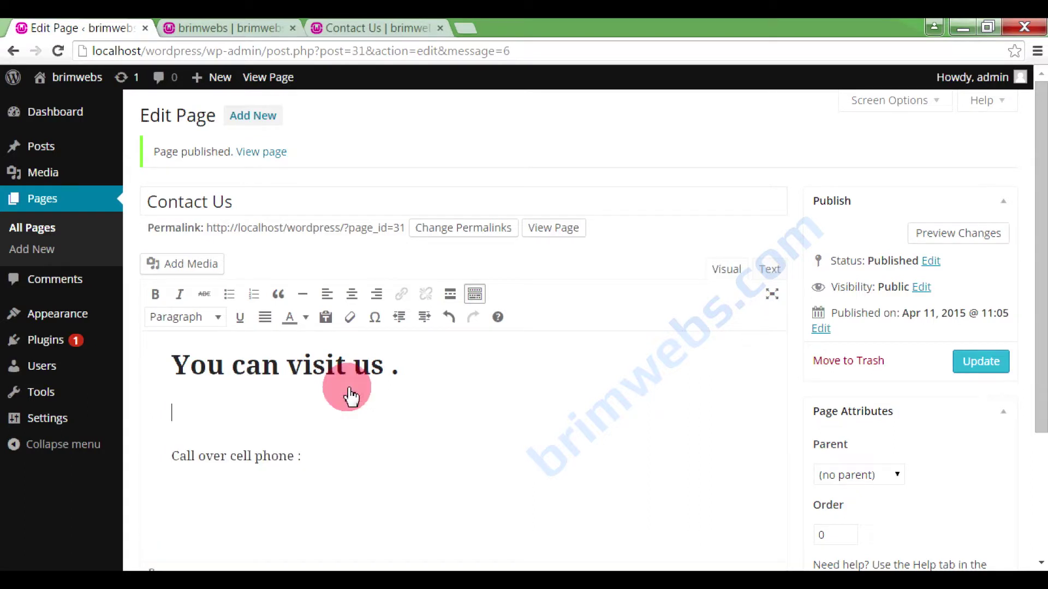
- Go back to the admin dashboard and open the Contact Us page for editing from the list of all pages
left_click(220, 394)
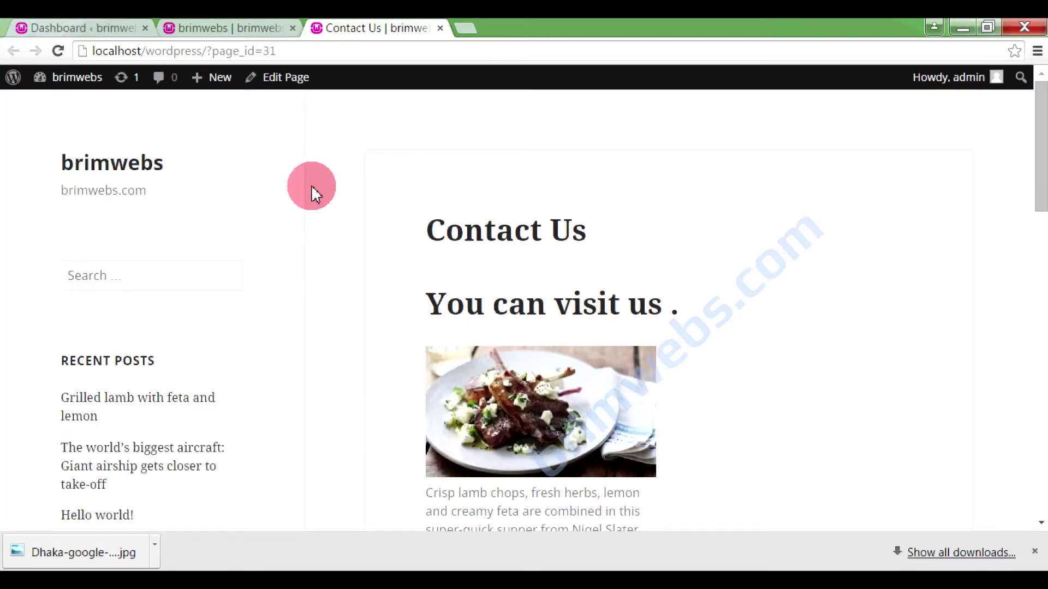
left_click(107, 27)
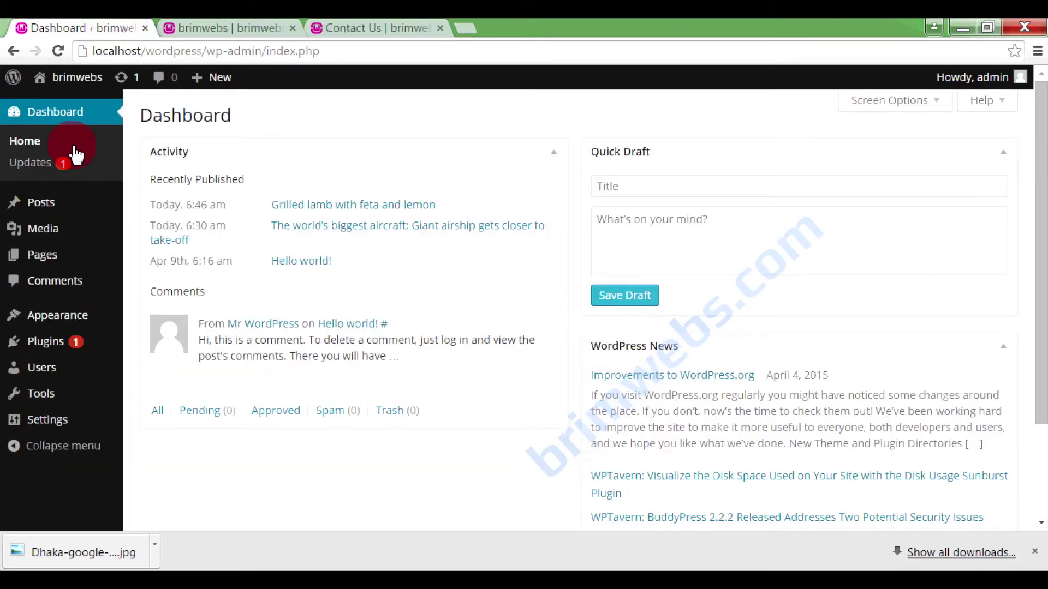
mouse_move(66, 260)
left_click(157, 260)
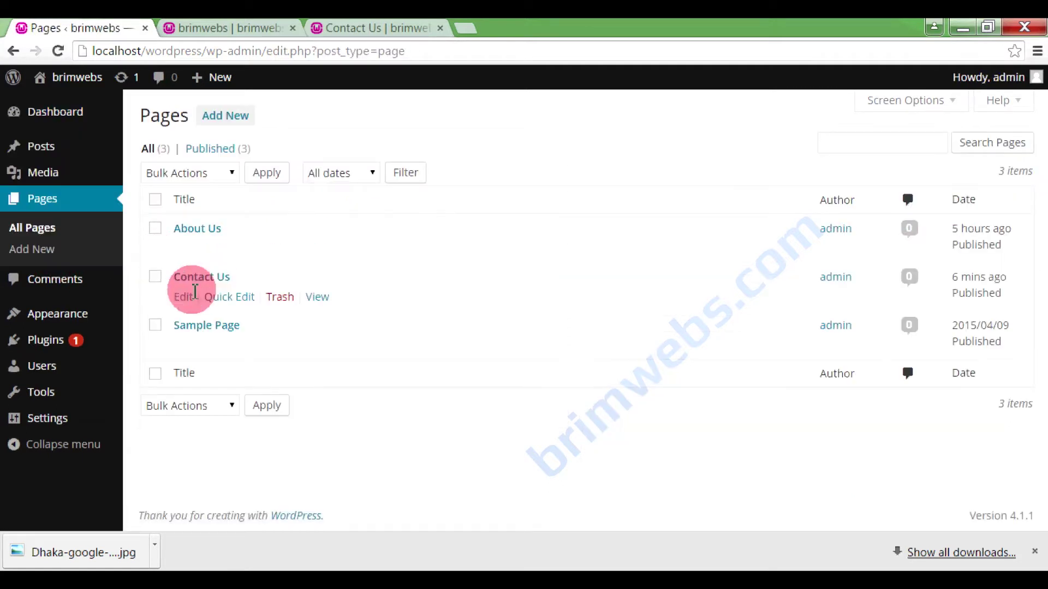
left_click(155, 279)
left_click(183, 298)
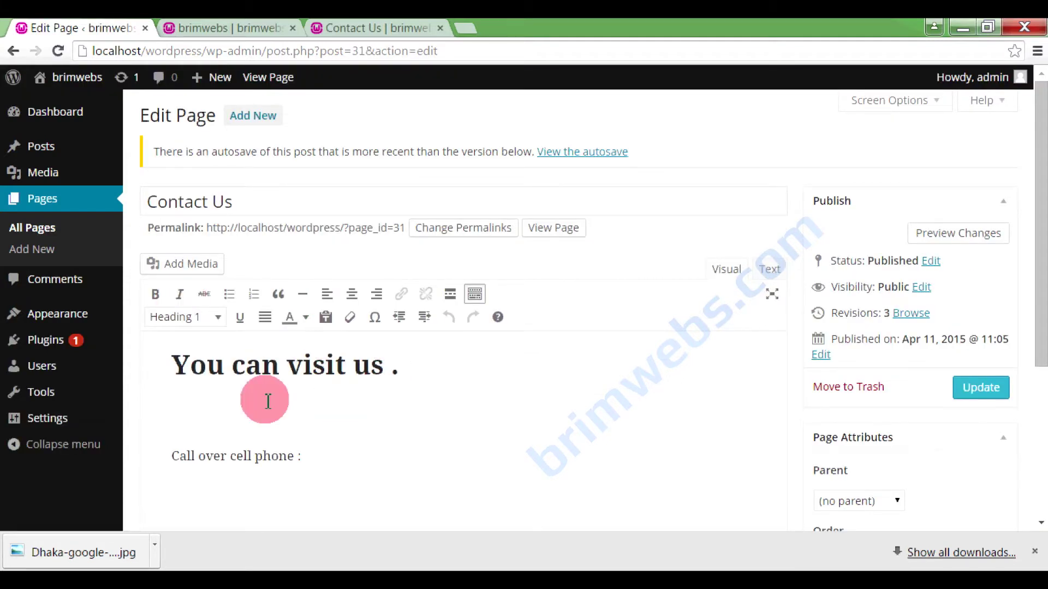
- Upload Dhaka-google-maps.jpg from the desktop and insert it below the "You can visit us ." heading
left_click(251, 402)
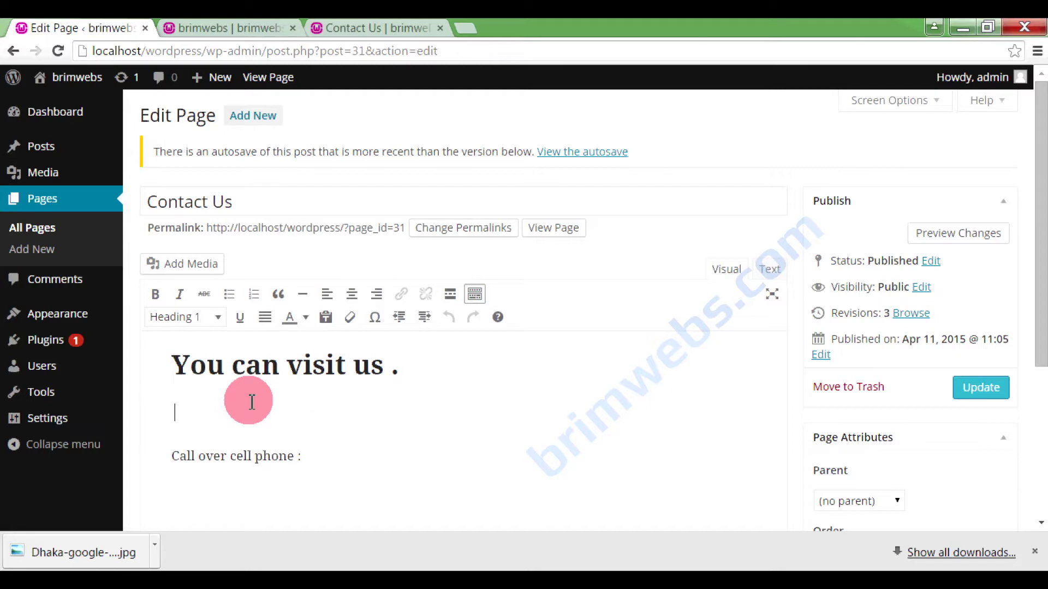
left_click(201, 275)
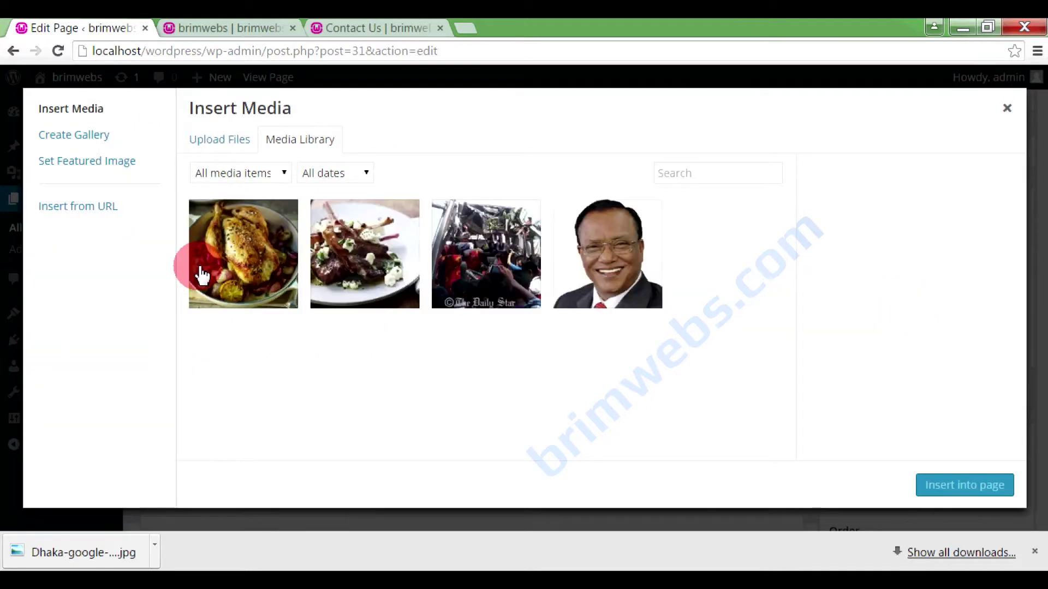
left_click(220, 149)
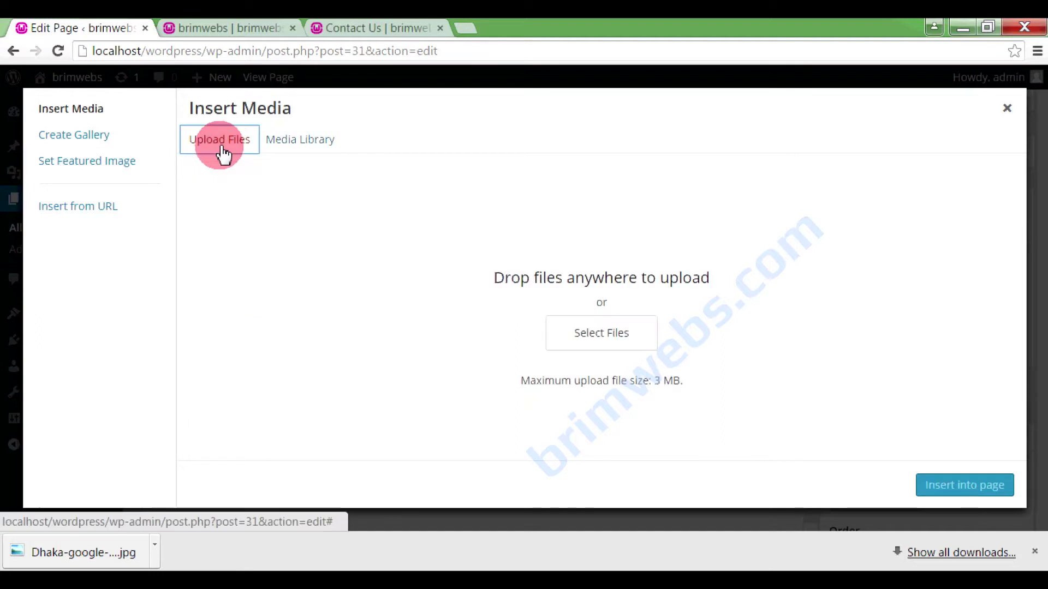
left_click(583, 331)
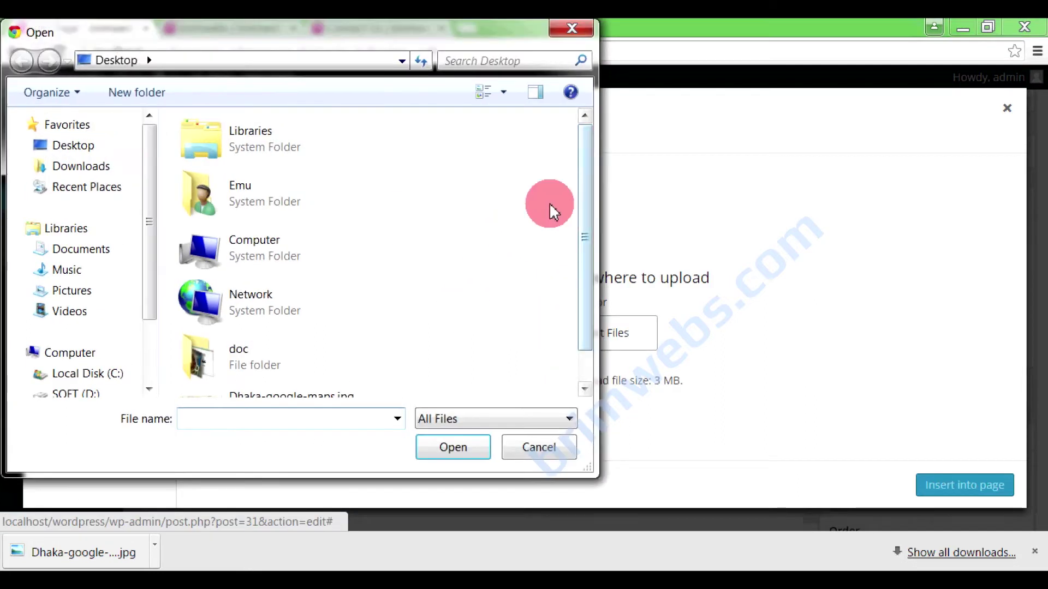
left_click_drag(588, 215, 586, 342)
double_click(330, 365)
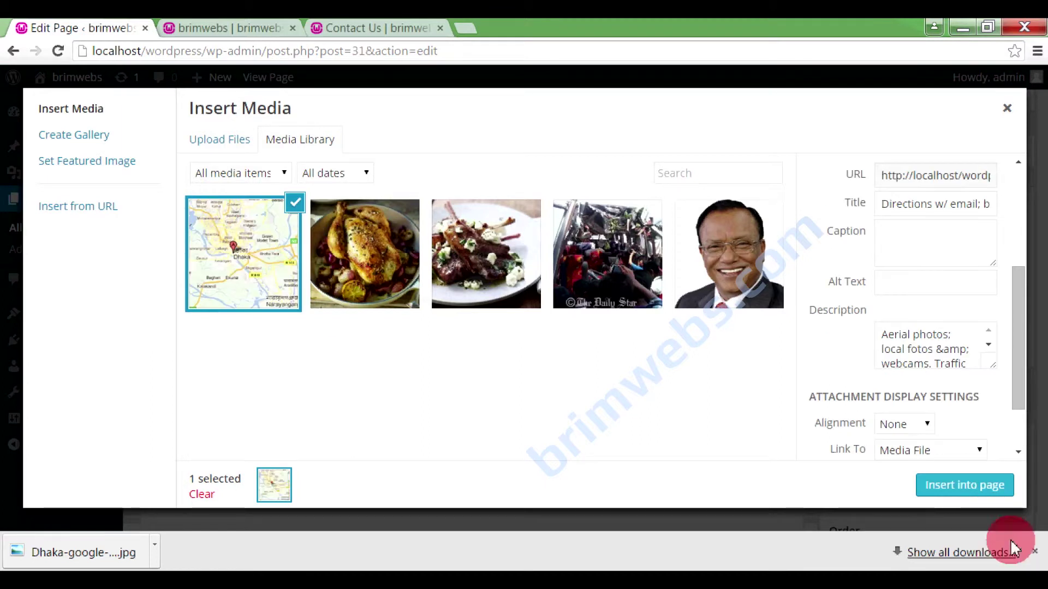
left_click(970, 486)
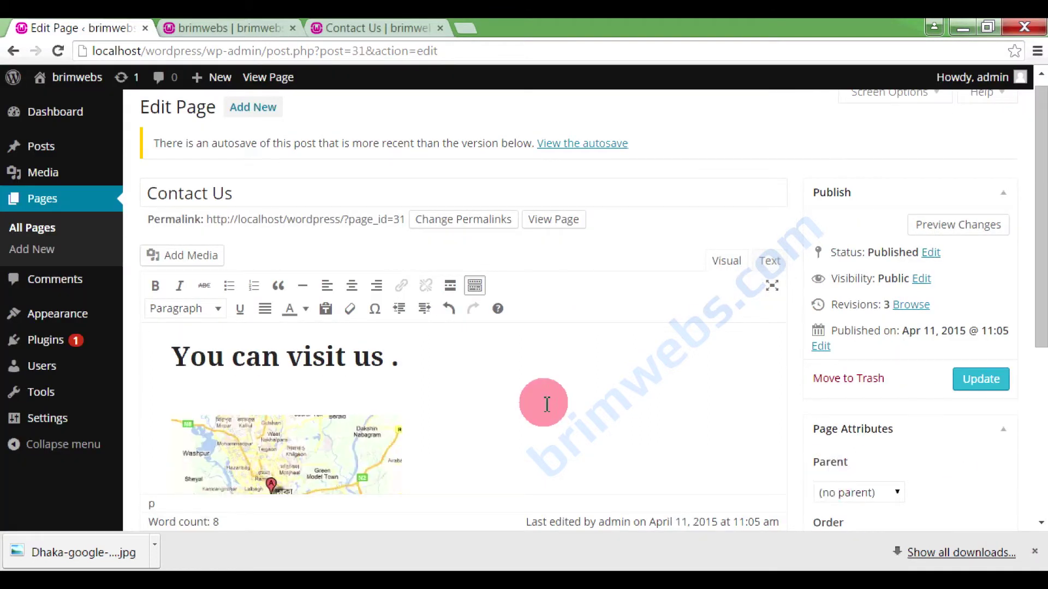
- Check the inserted map image in the Contact Us page body and update the page
scroll(421, 374, "down", 3)
left_click(300, 270)
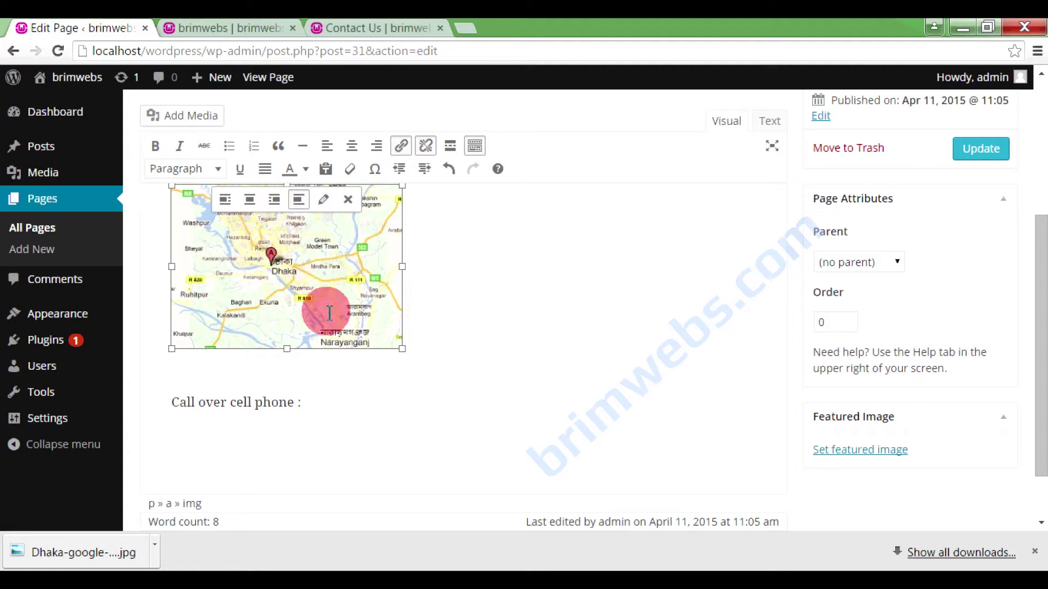
scroll(330, 311, "up", 3)
left_click(449, 353)
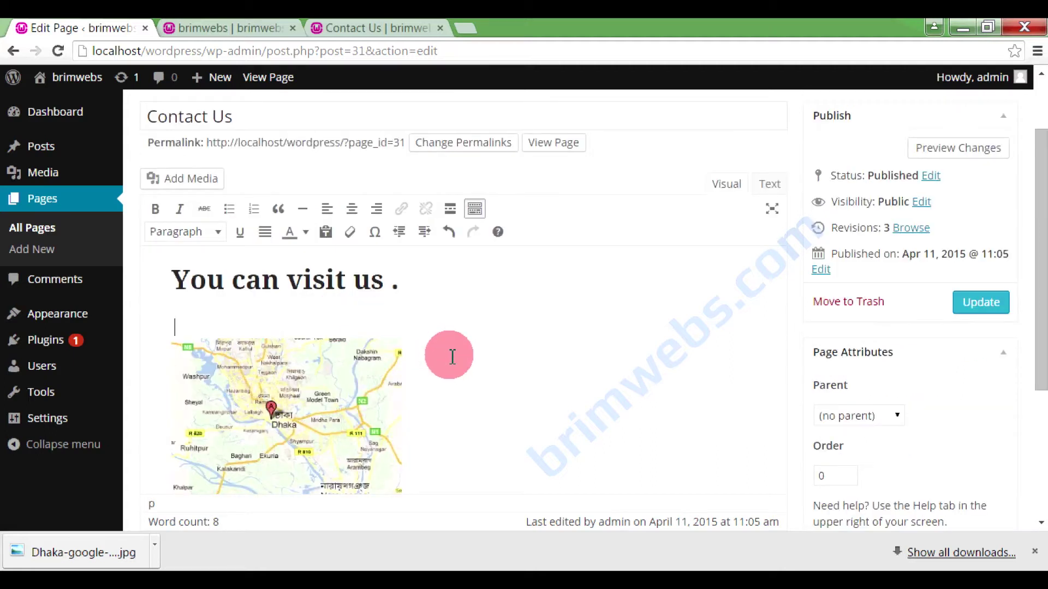
scroll(547, 345, "down", 5)
scroll(547, 345, "up", 5)
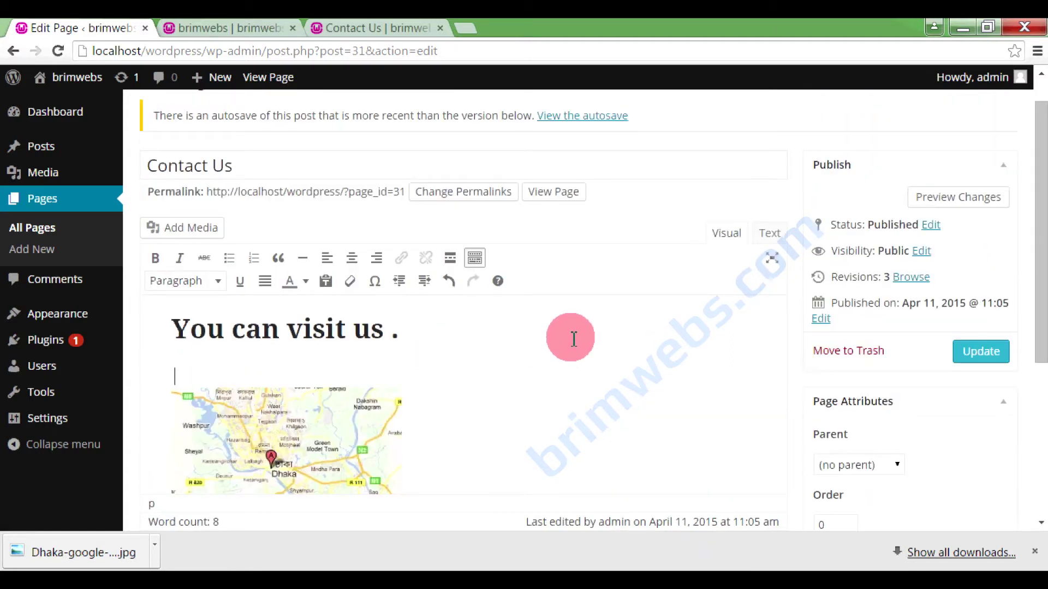
scroll(811, 355, "down", 3)
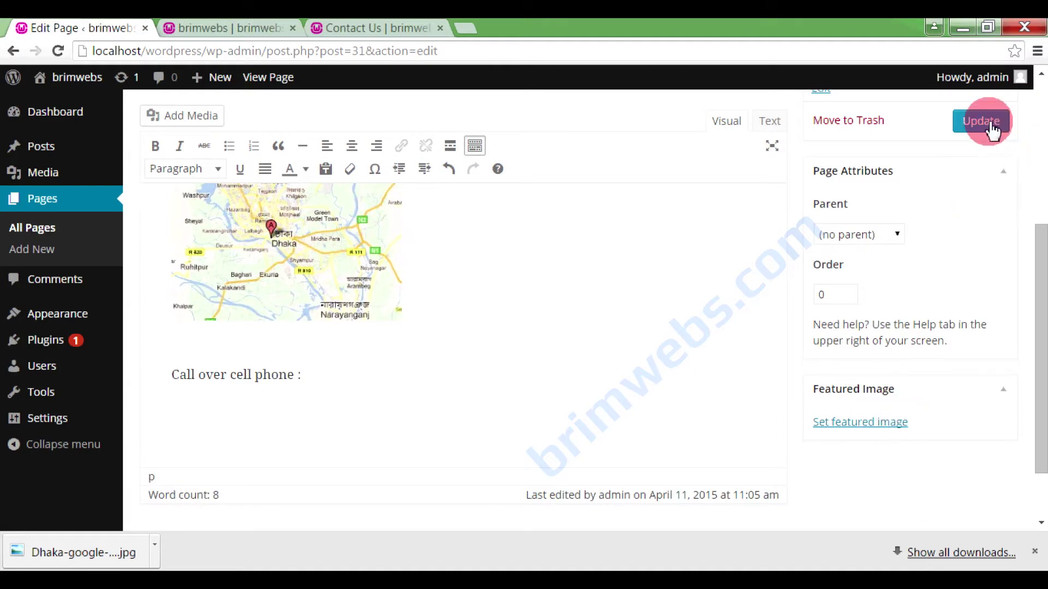
left_click(974, 123)
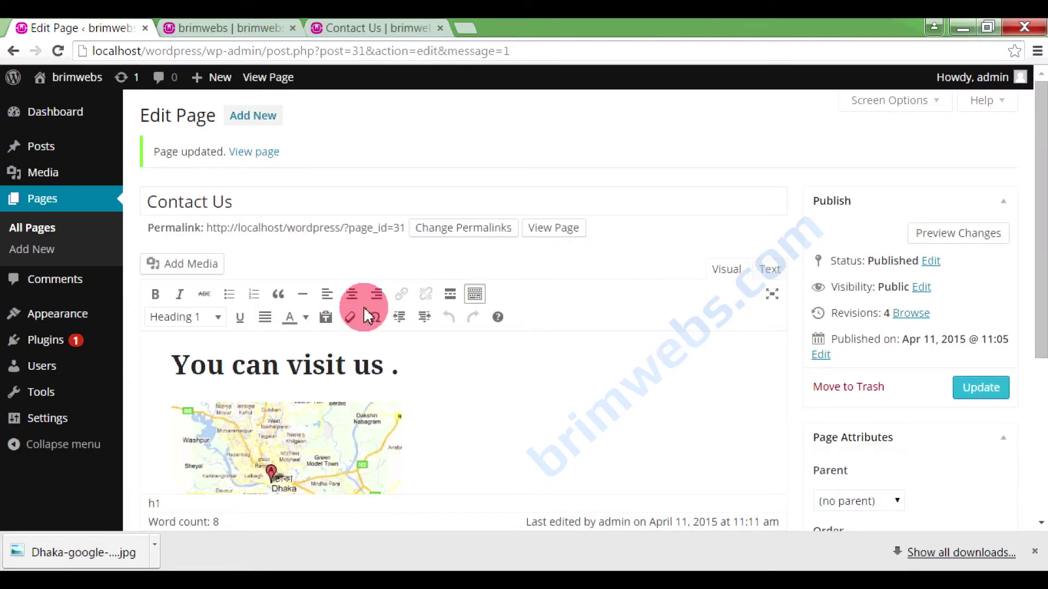
- Move the Contact Us page to the trash and select it in the list of trashed pages
left_click(41, 229)
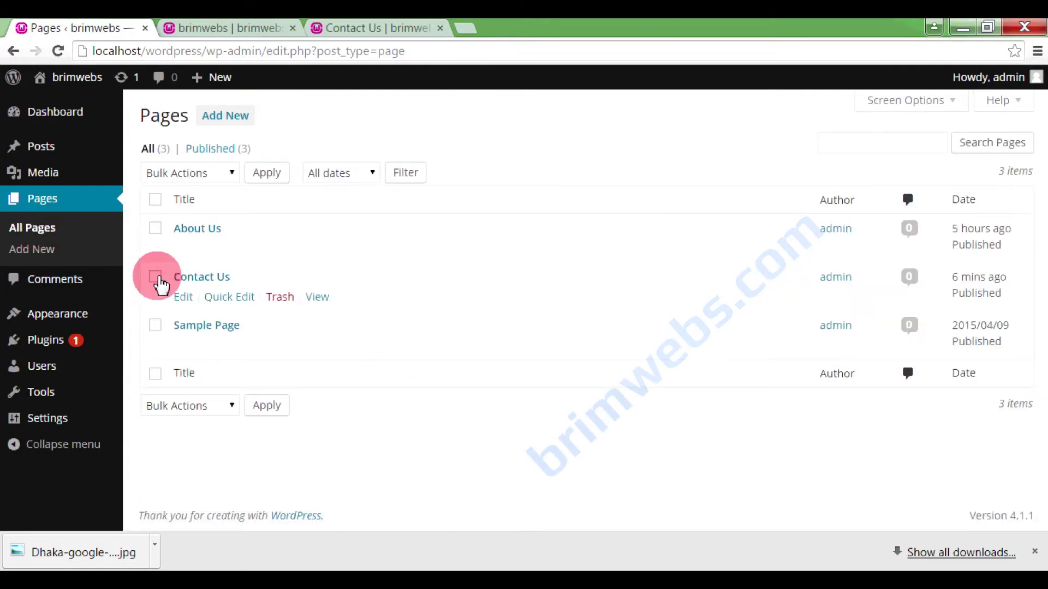
left_click(296, 197)
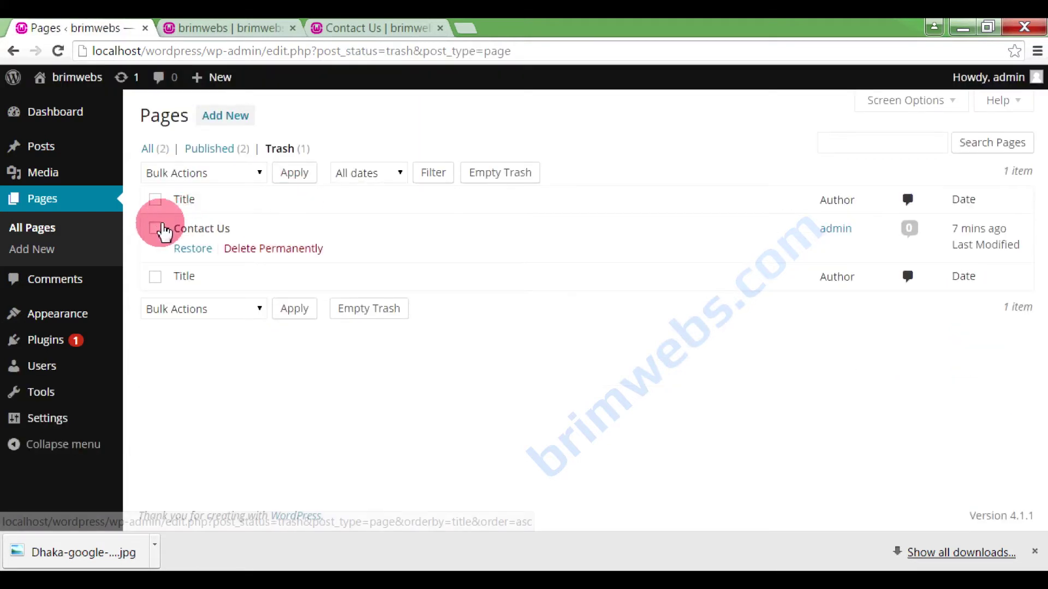
left_click(156, 228)
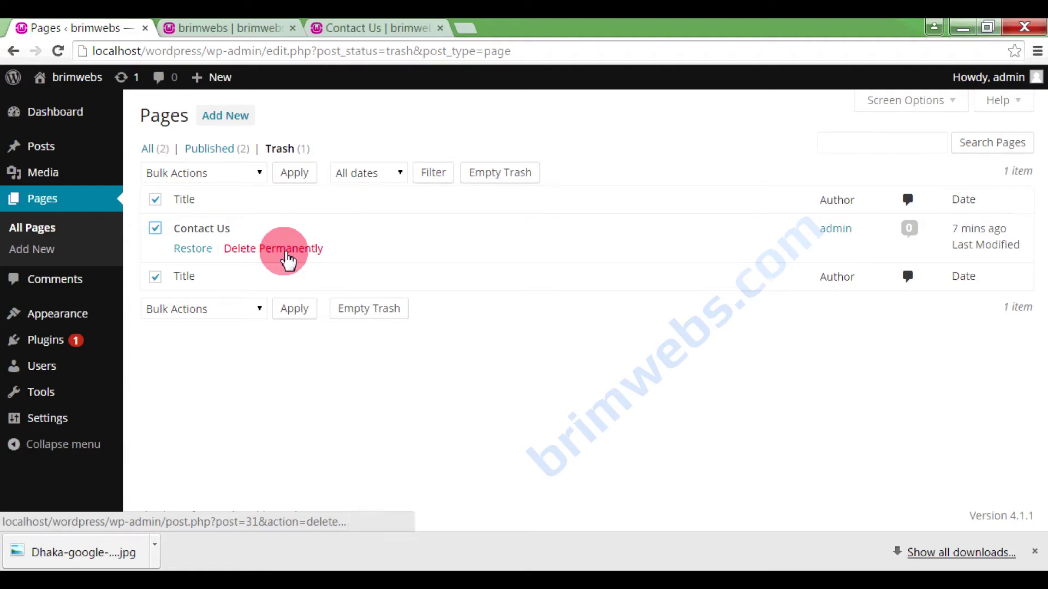
- Reload the public address of the trashed Contact Us page and read the heading shown there
left_click(358, 25)
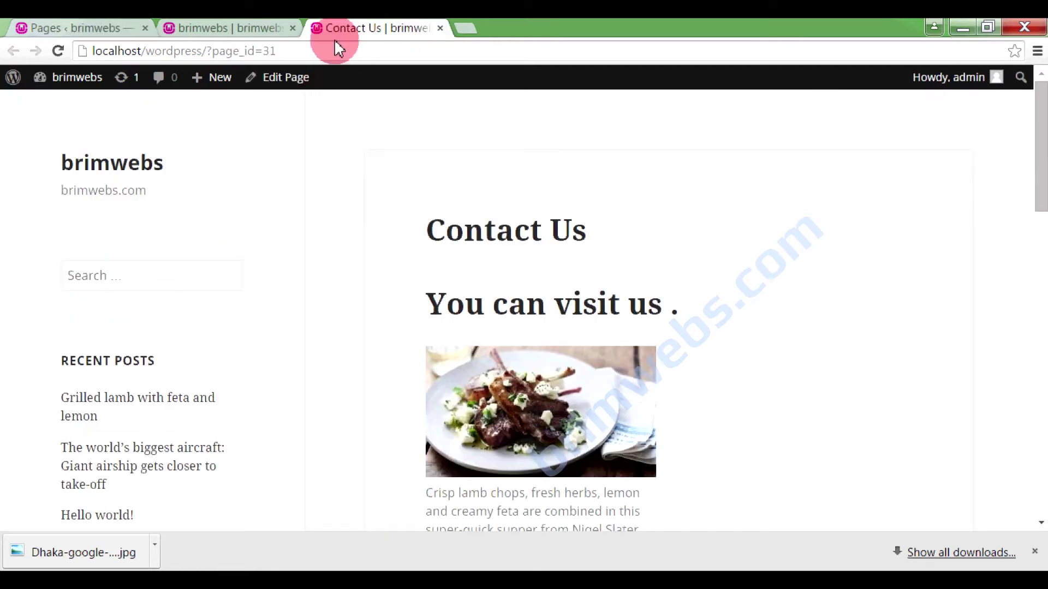
left_click(335, 54)
key("Return")
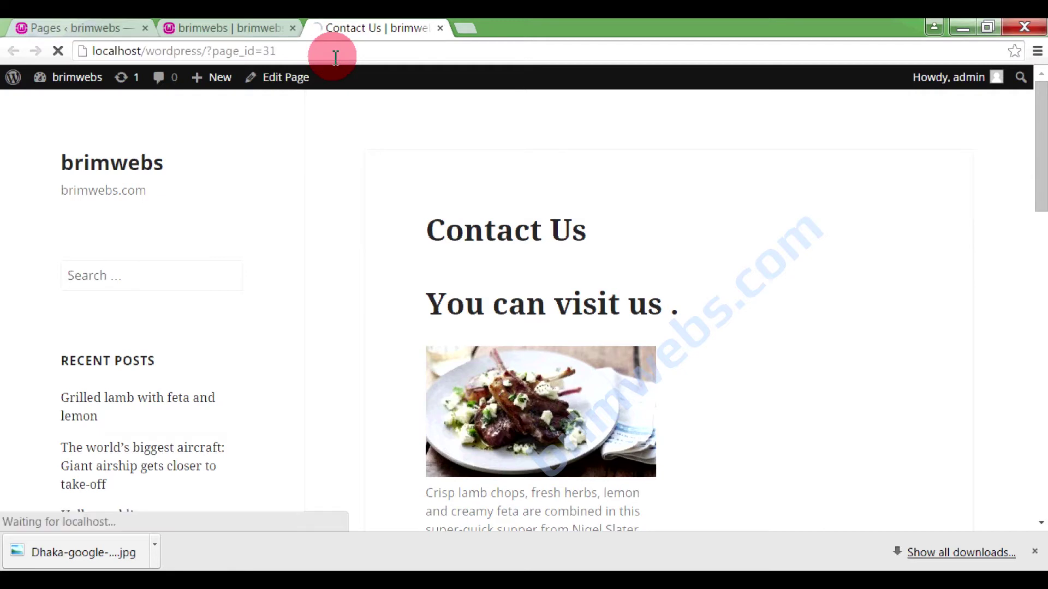
left_click_drag(413, 205, 808, 200)
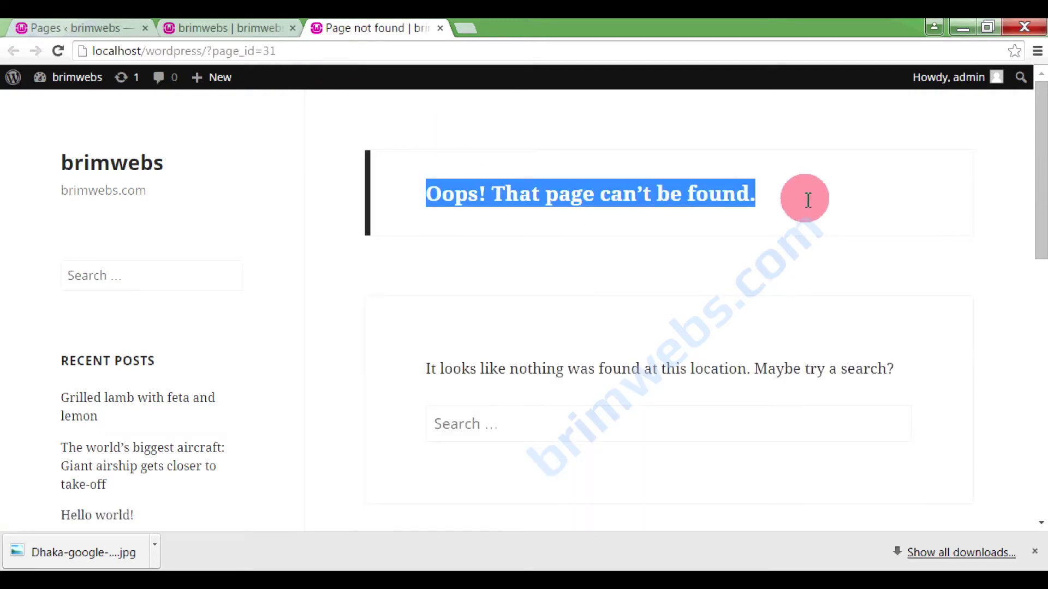
- Return to the list of trashed pages and permanently delete the Contact Us page
left_click(235, 28)
left_click(105, 28)
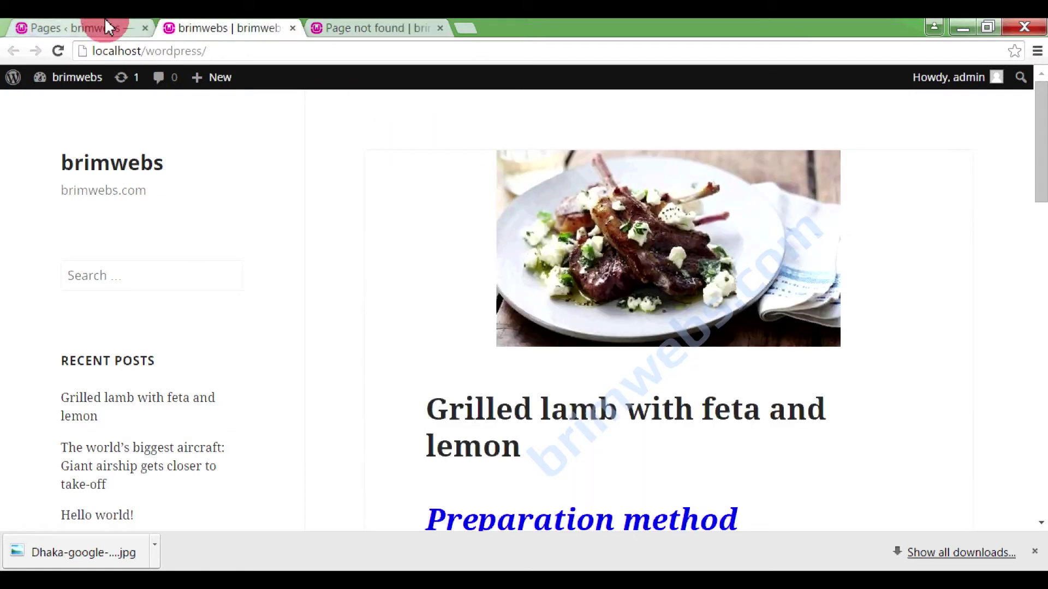
left_click(257, 244)
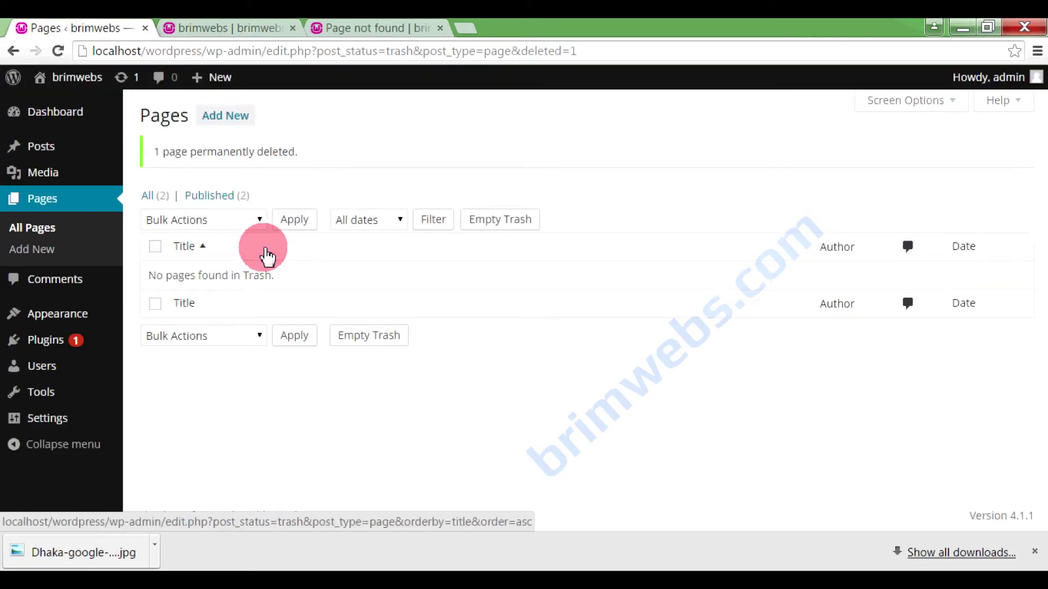
- Show all pages and move Sample Page to the trash
left_click(150, 197)
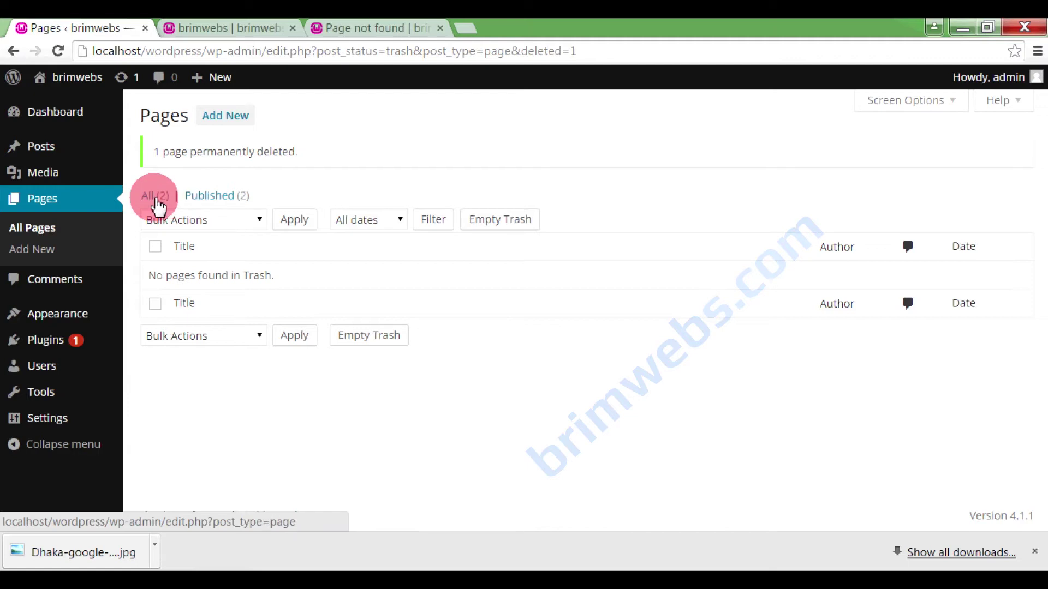
left_click(155, 277)
left_click(280, 299)
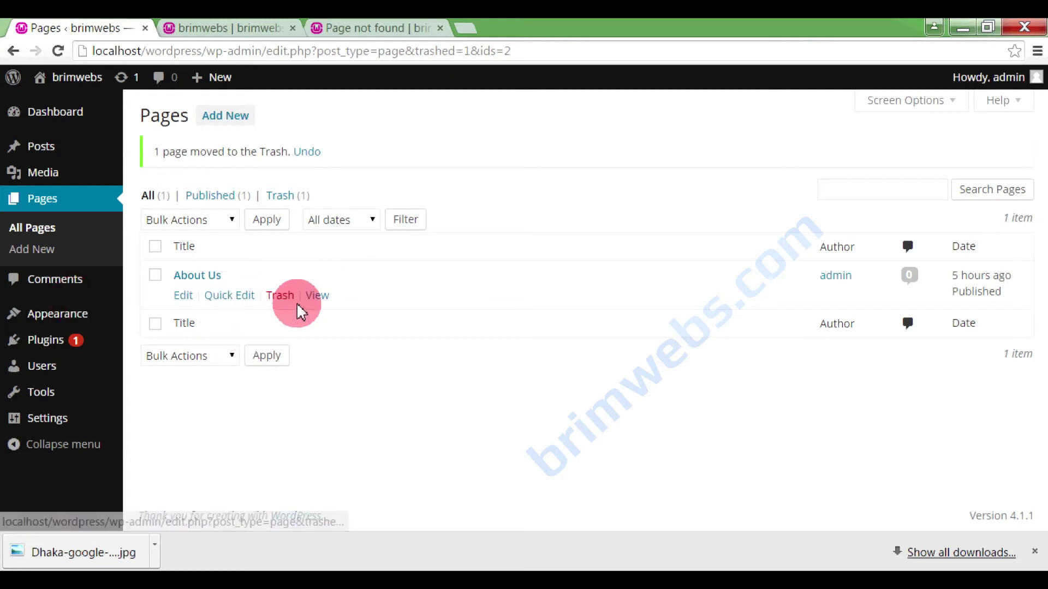
- Restore Sample Page from the trash and return to the list of all pages
left_click(285, 197)
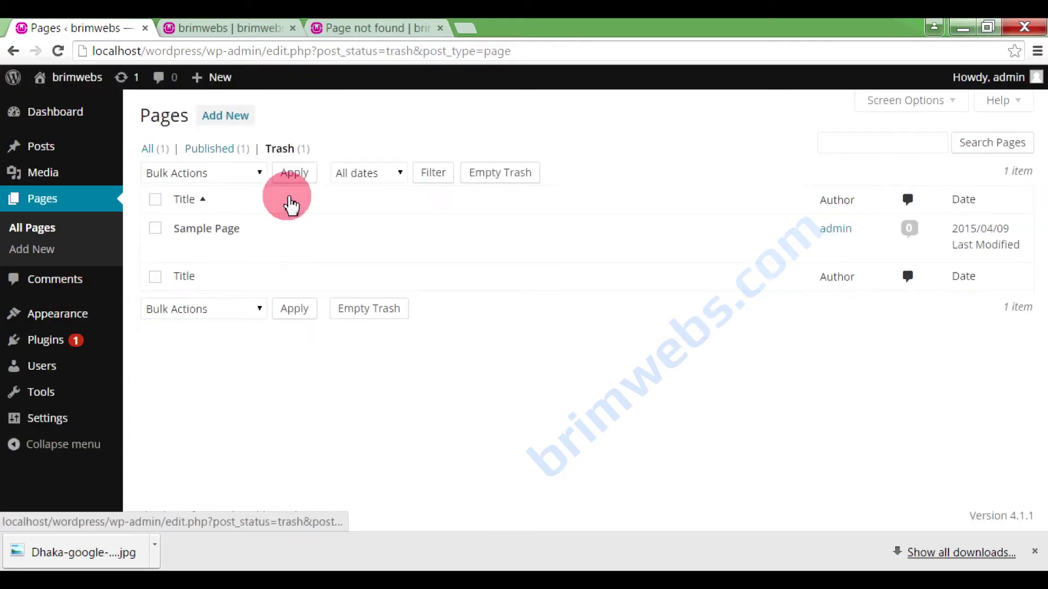
left_click(197, 251)
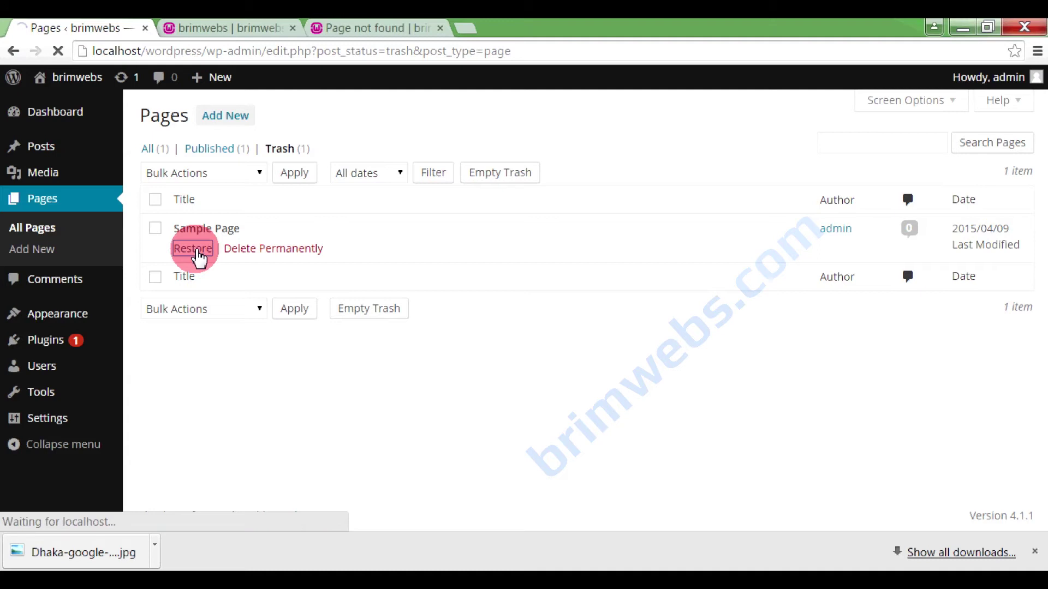
left_click(153, 198)
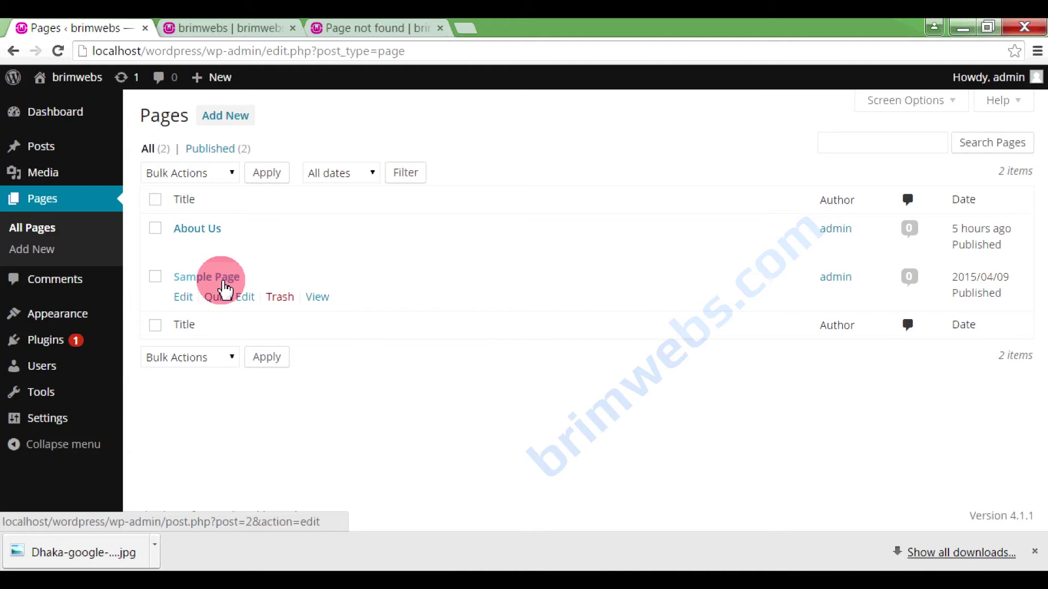
left_click(883, 143)
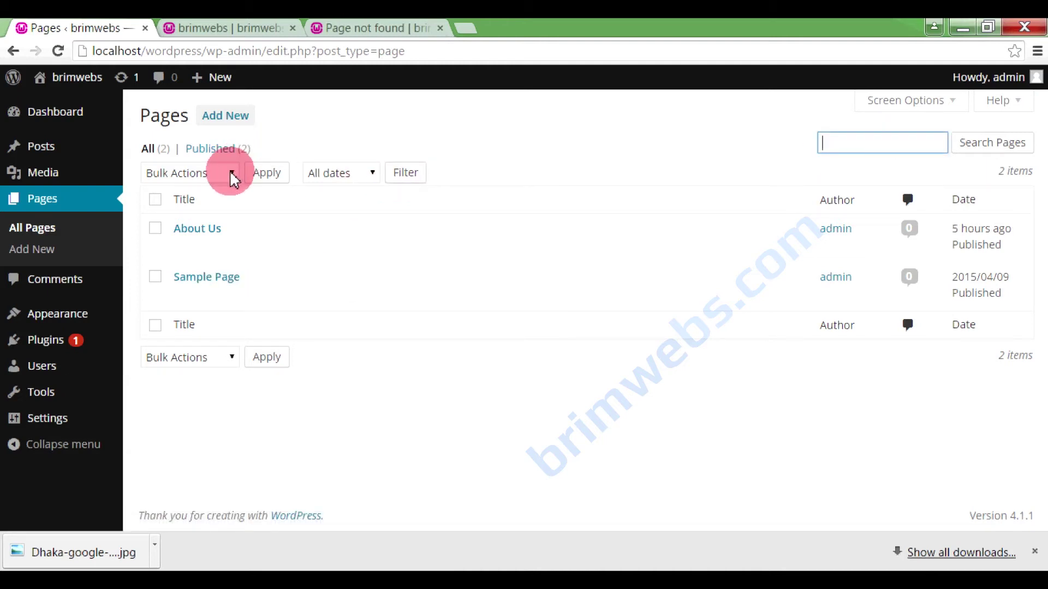
left_click(337, 25)
left_click(111, 25)
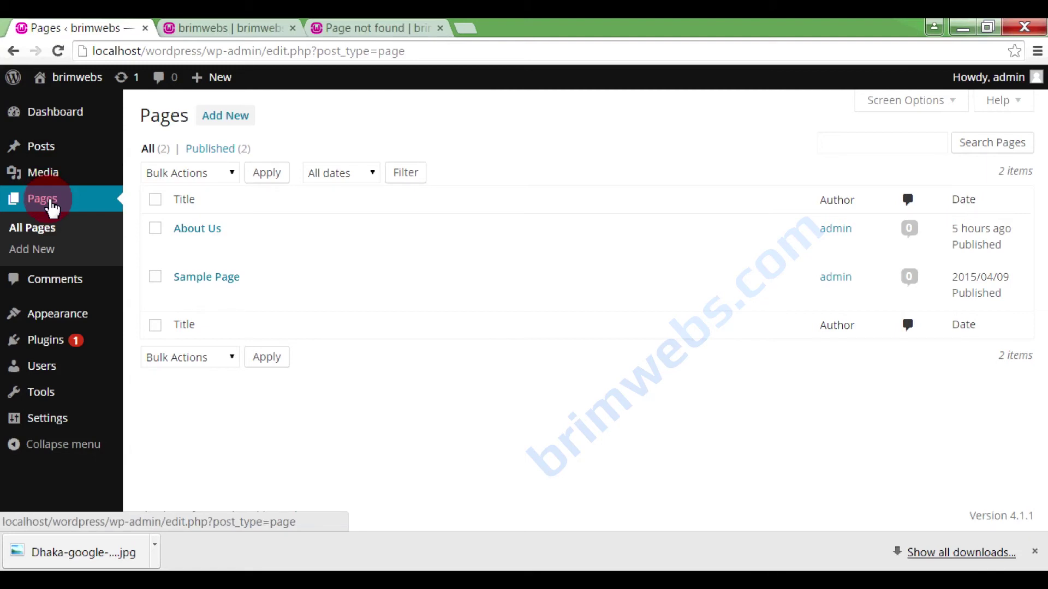
- Open the post categories in a new browser tab and switch to it
mouse_move(47, 145)
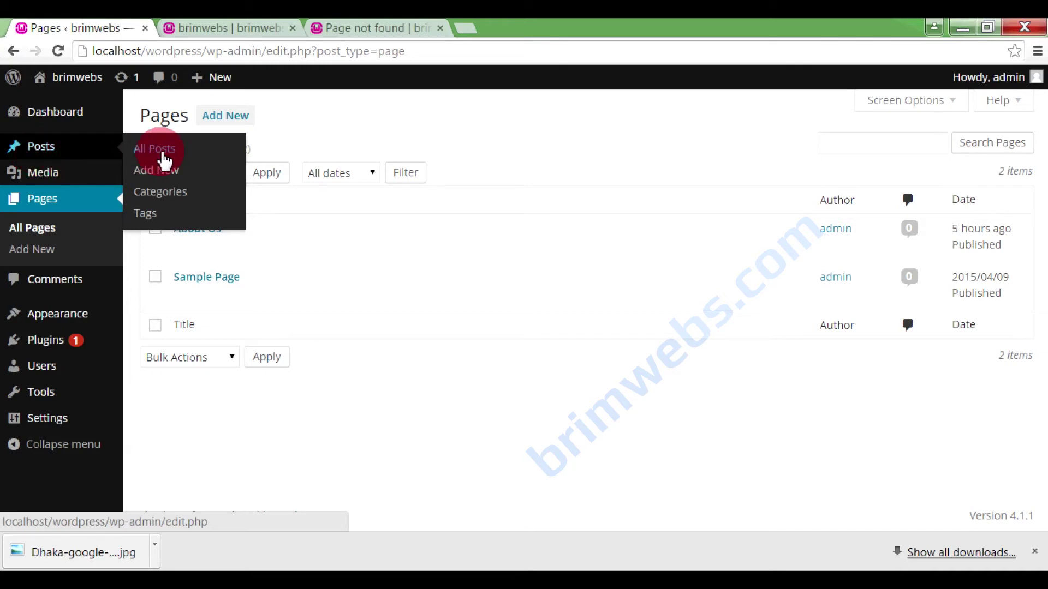
right_click(158, 194)
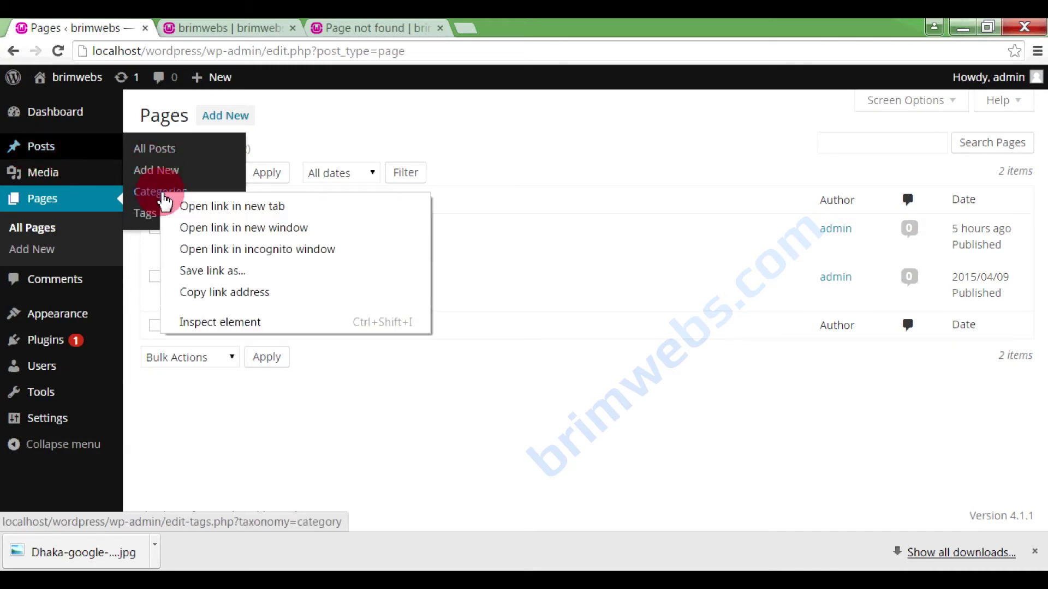
left_click(182, 201)
left_click(238, 27)
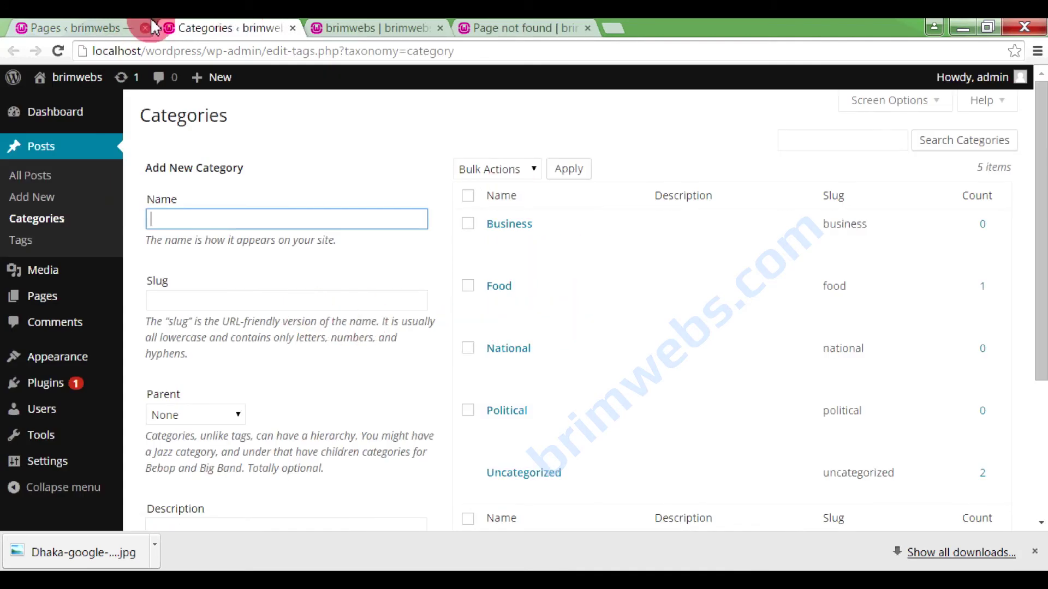
- Compare the list of pages with the list of post categories, and minimize the browser window
left_click(117, 20)
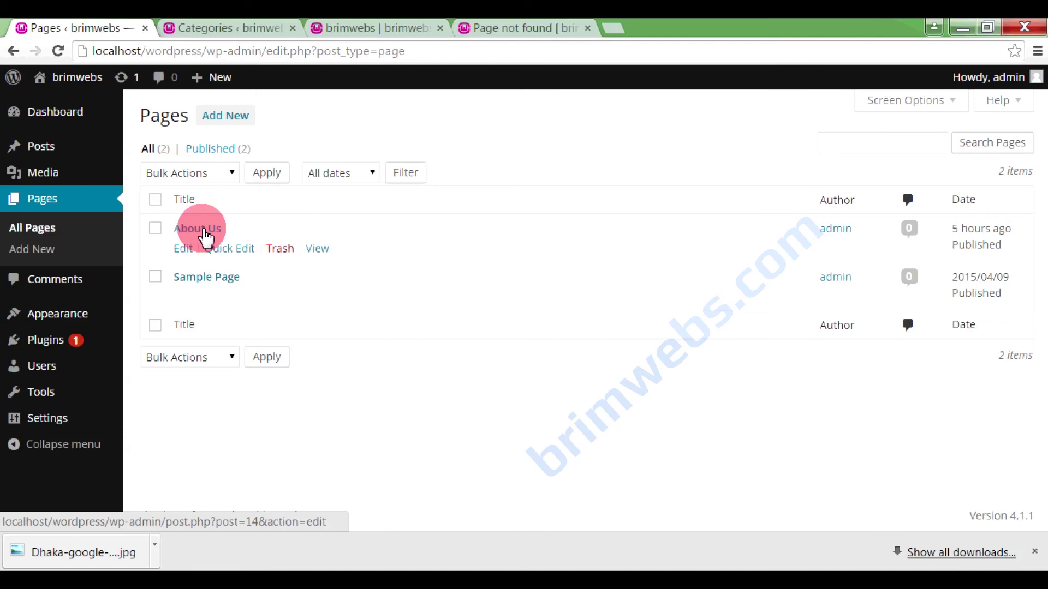
left_click(209, 28)
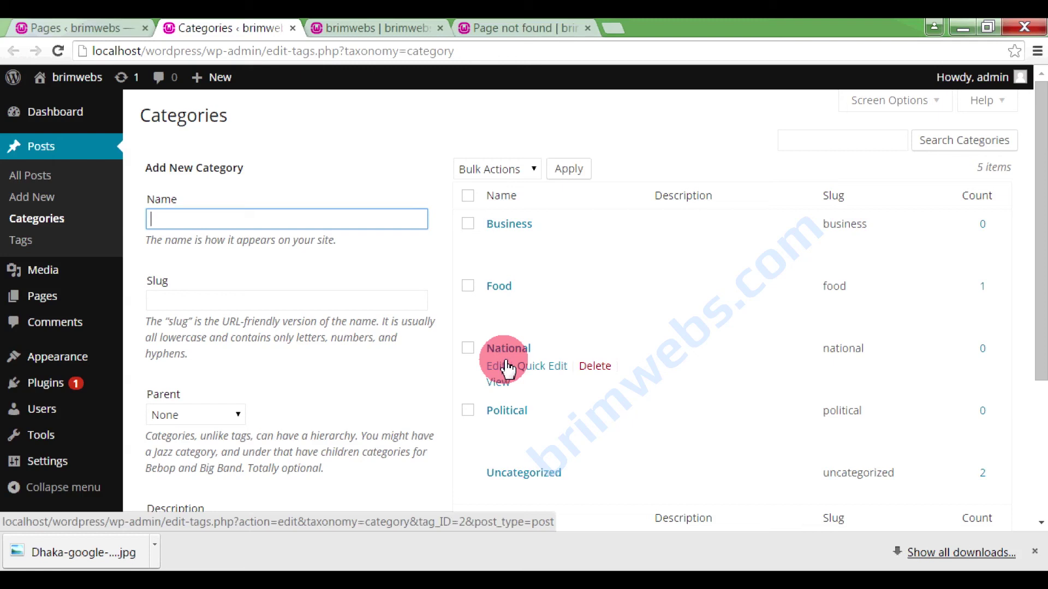
left_click(962, 27)
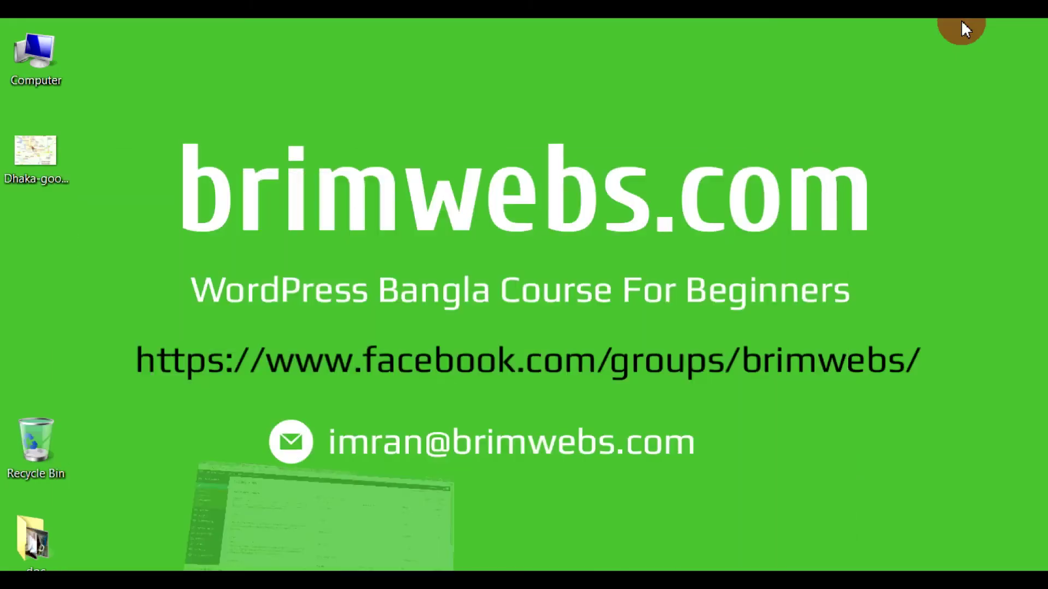